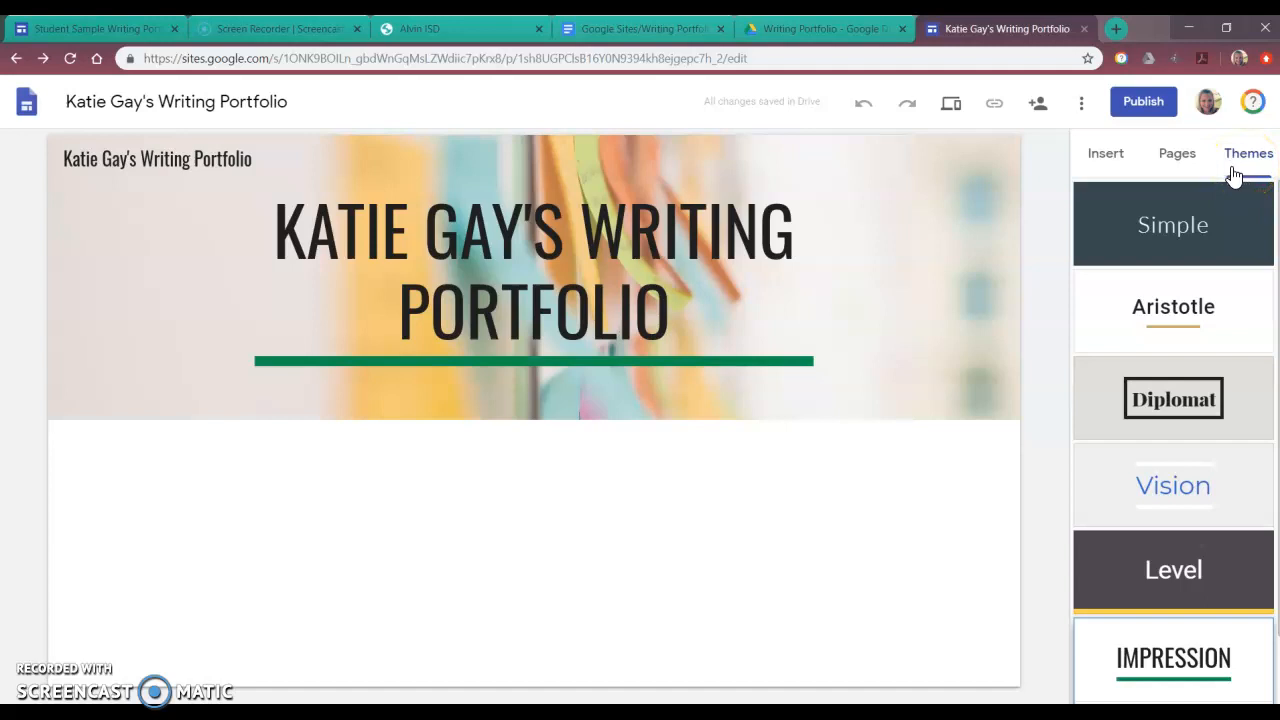
Step: Add a new page named "English I" to the site
left_click(1174, 160)
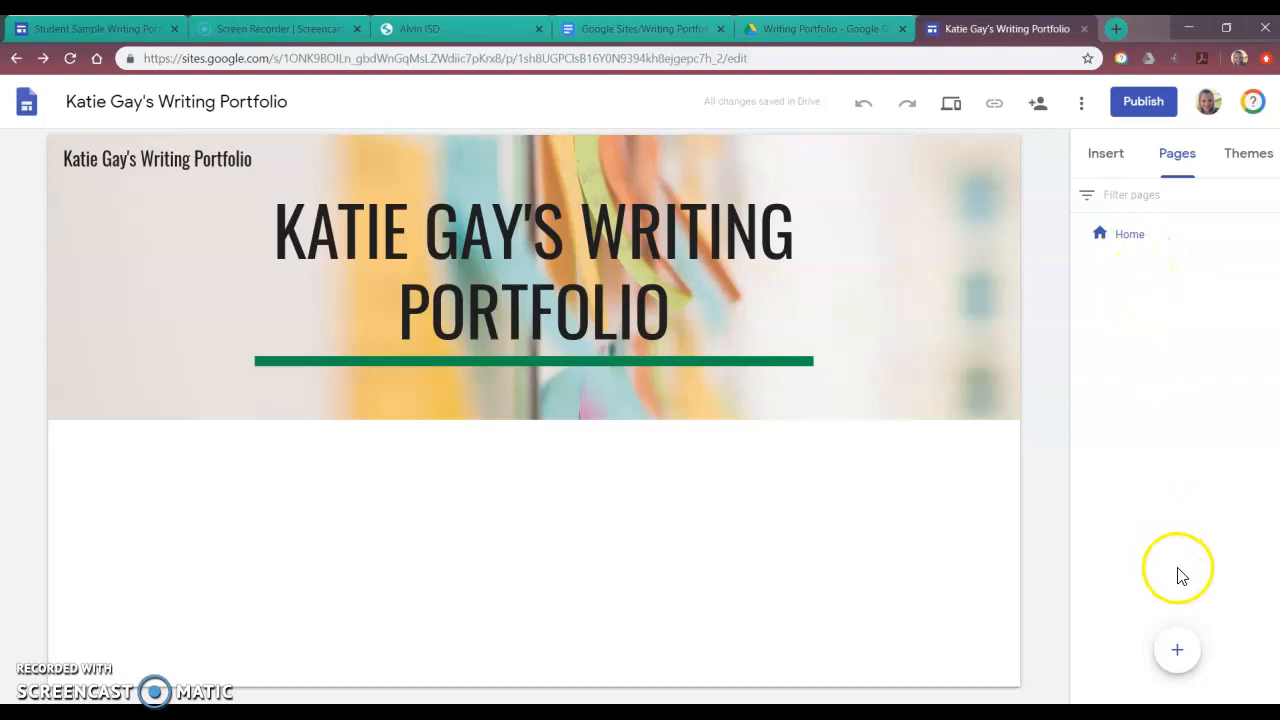
left_click(1178, 652)
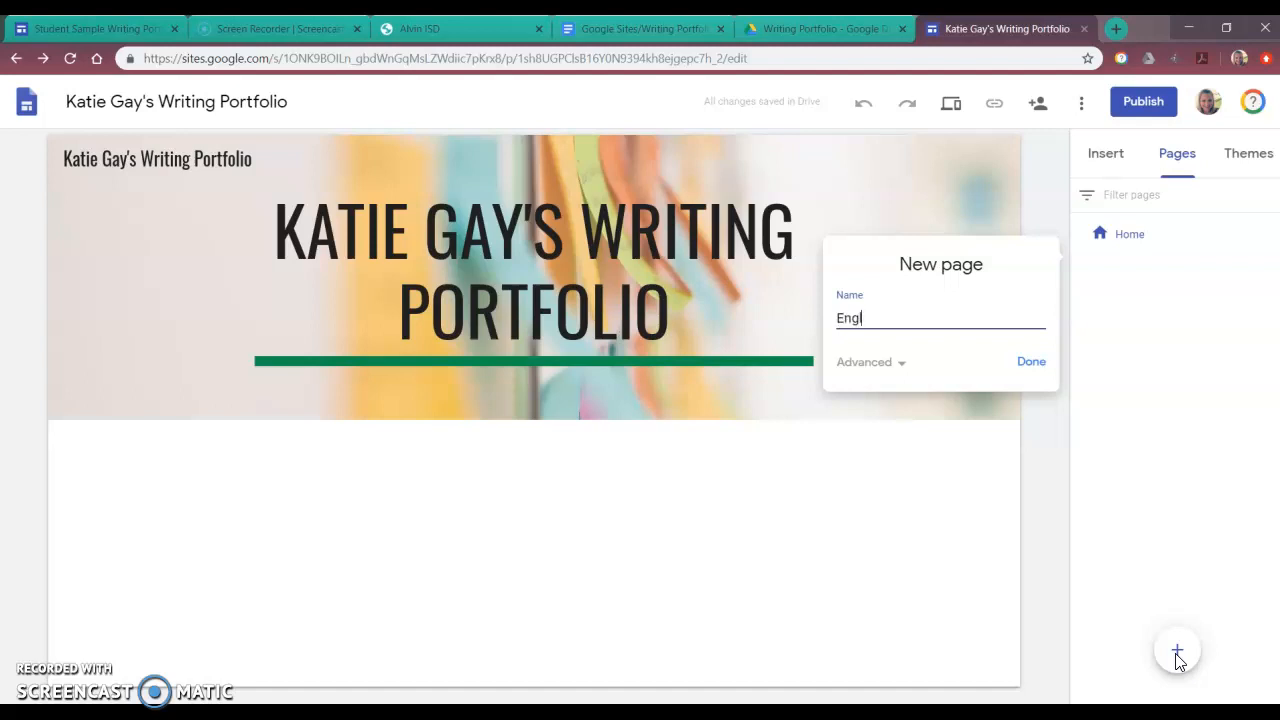
type("English I")
left_click(1031, 363)
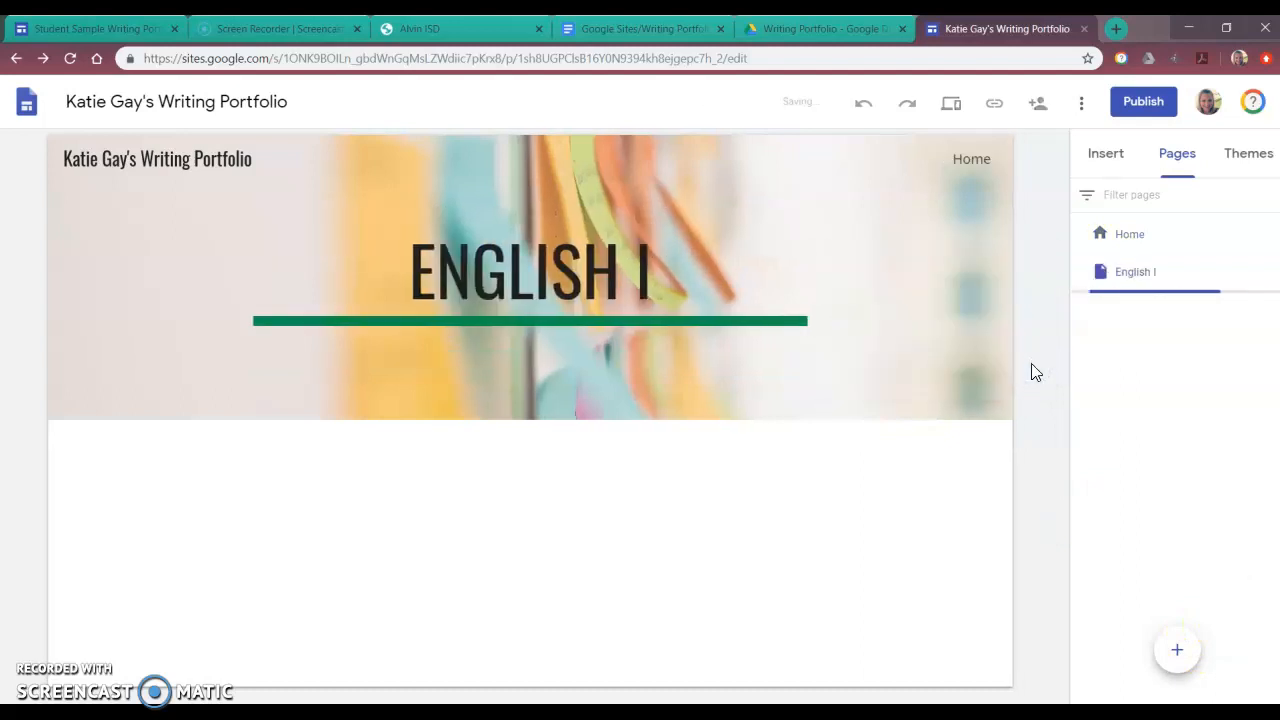
Step: Add the school year 2019-2020 as a line of normal text beneath the English I page title
left_click(596, 292)
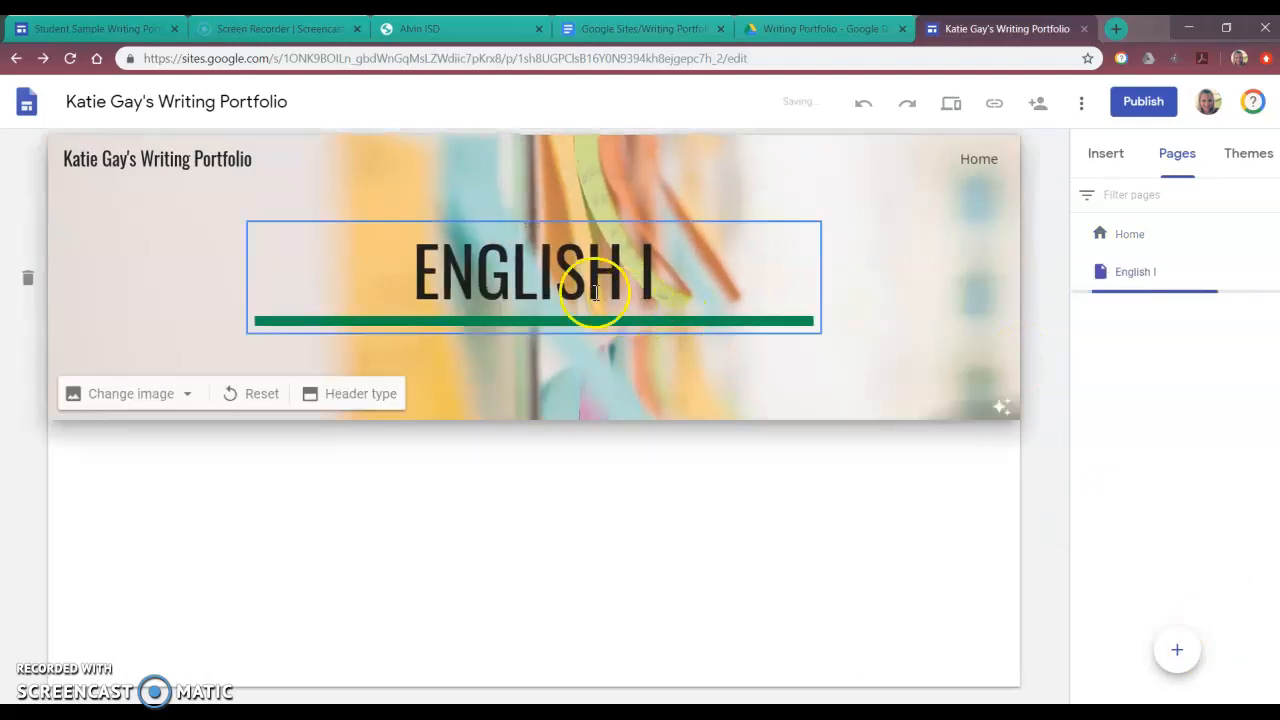
left_click(700, 277)
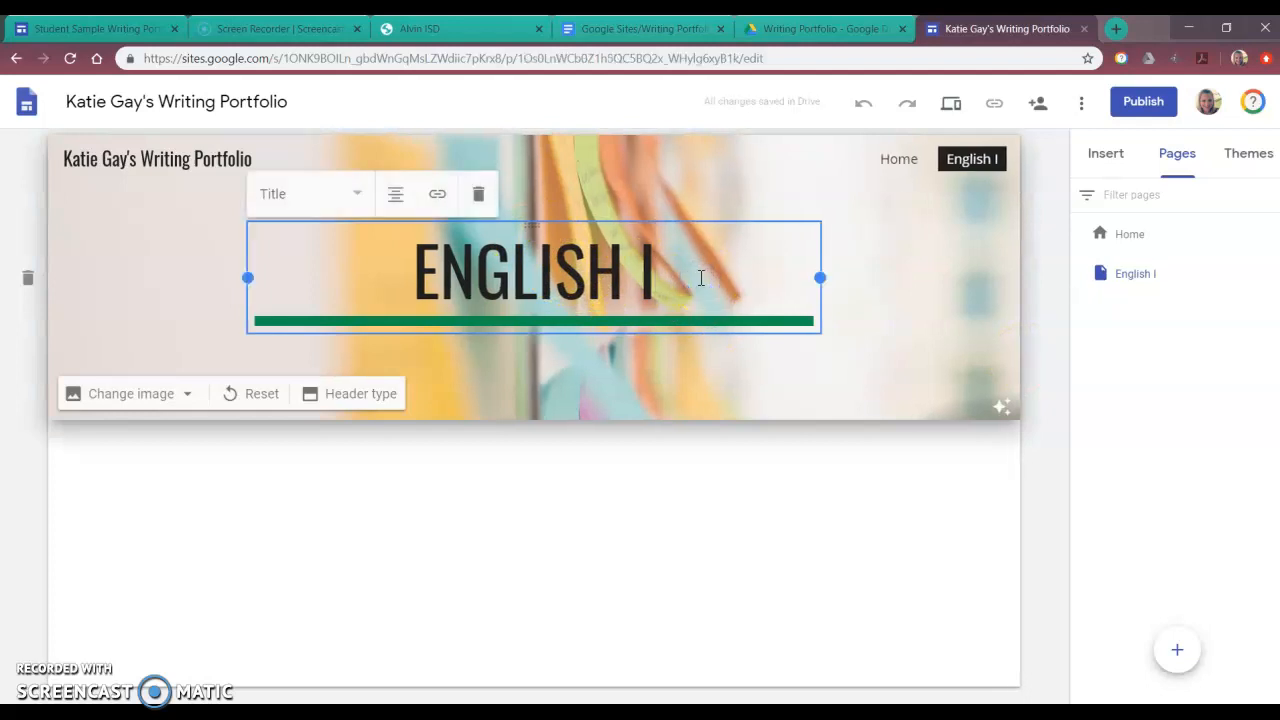
key("Return")
type("2")
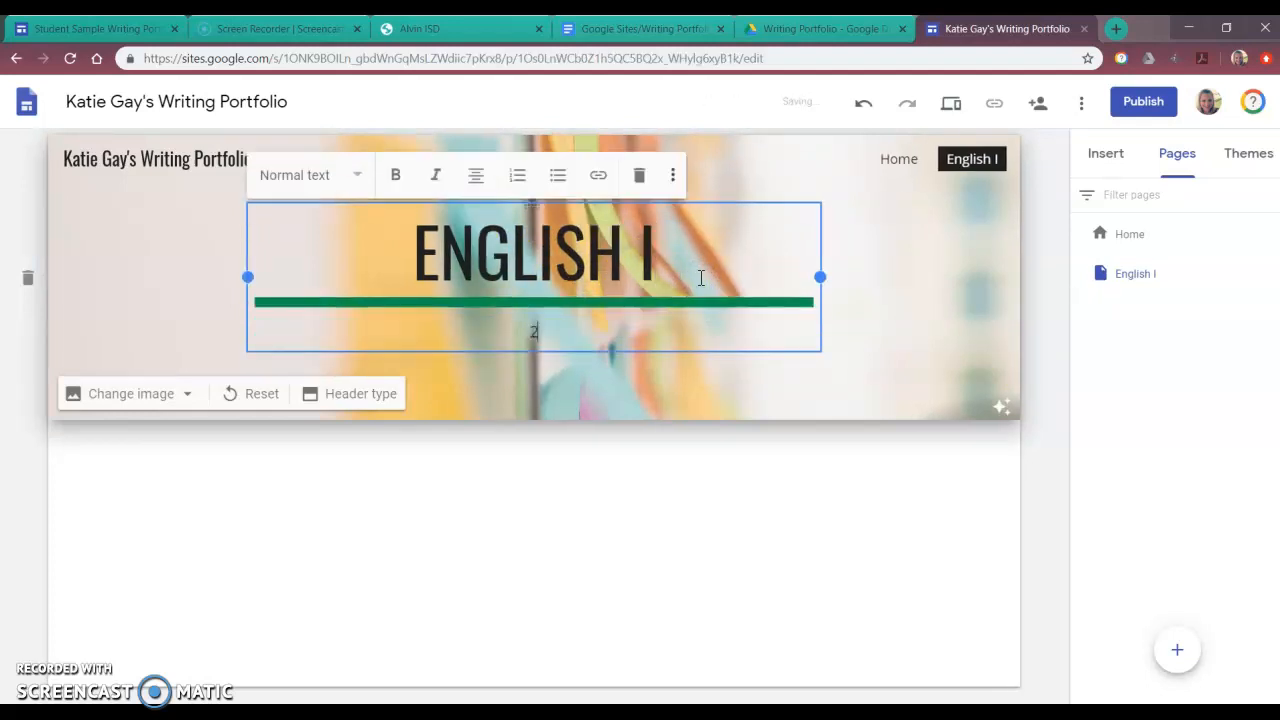
type("019-2020")
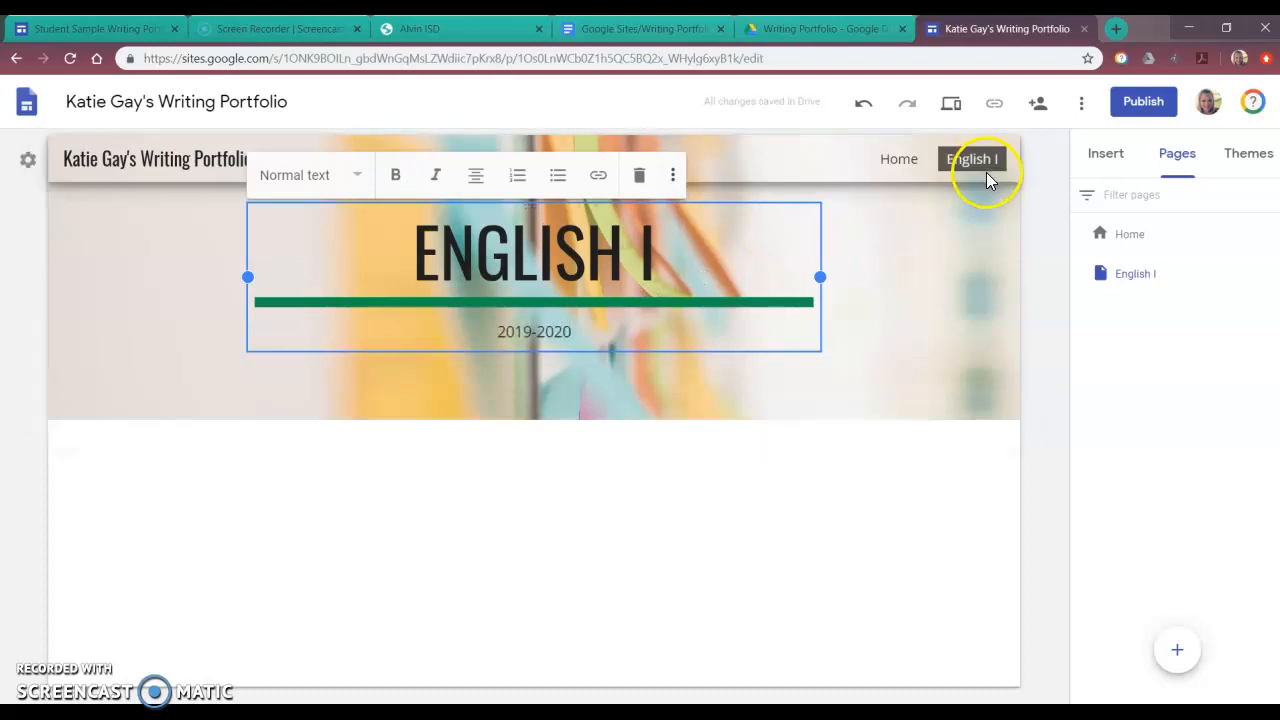
left_click(1111, 334)
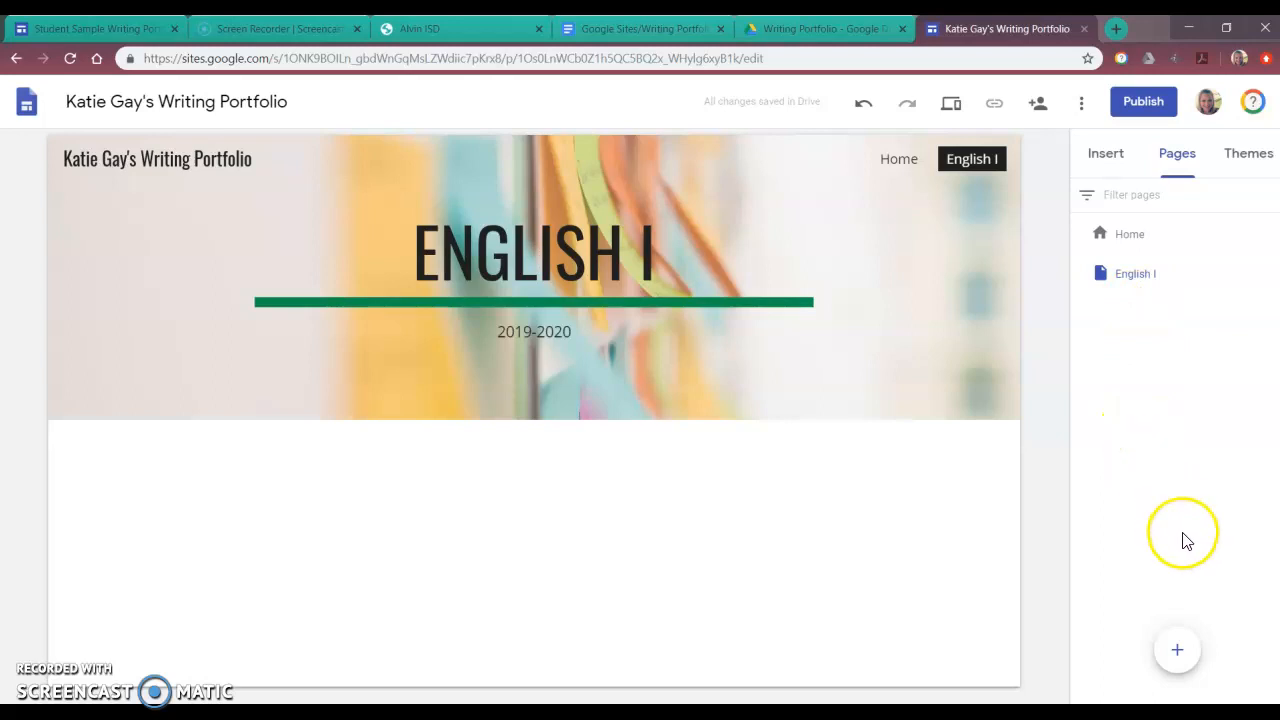
Step: Add a page named "English II" and put the school year 2020-2021 beneath its title
left_click(1180, 650)
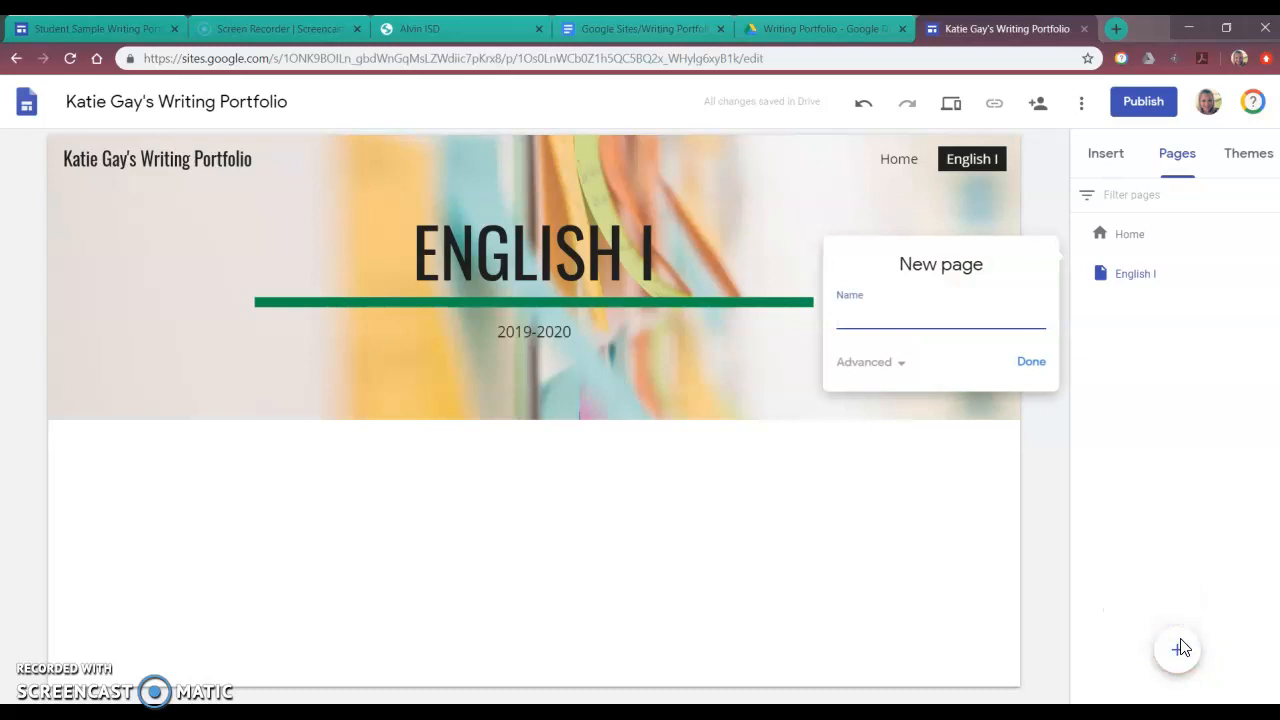
type("English II")
left_click(1030, 363)
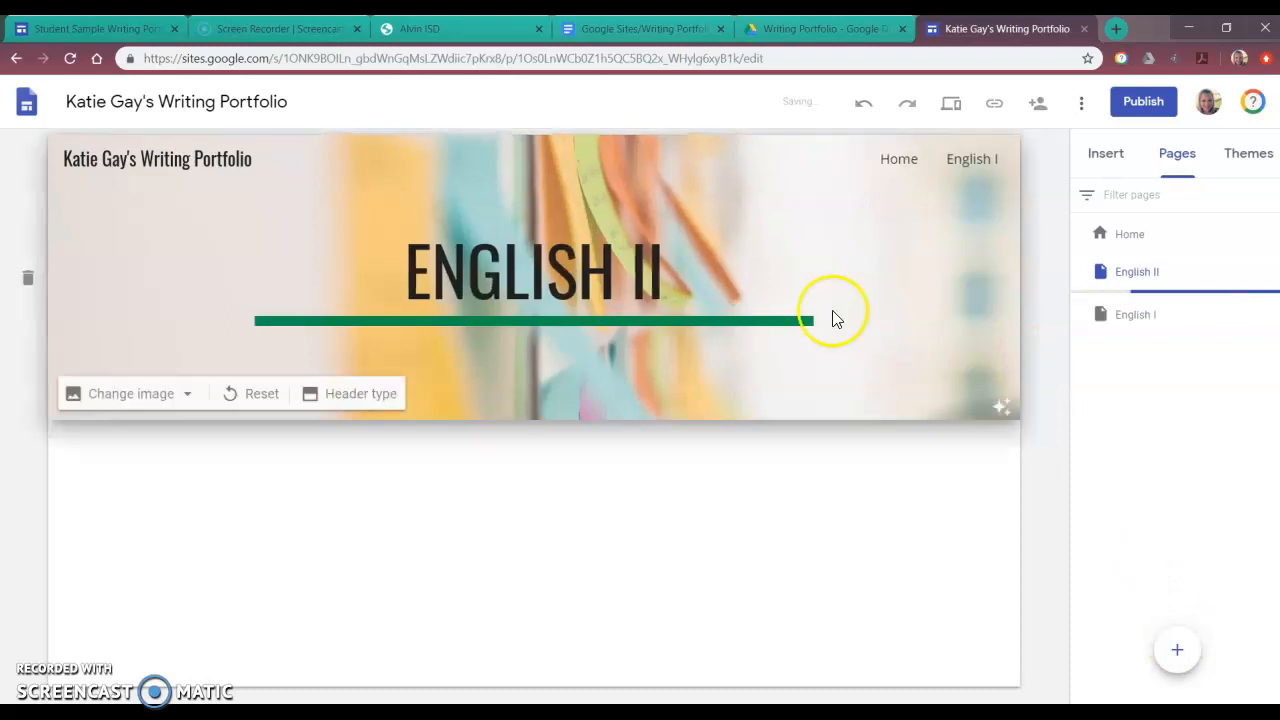
left_click(742, 292)
key("Return")
type("2020-2021")
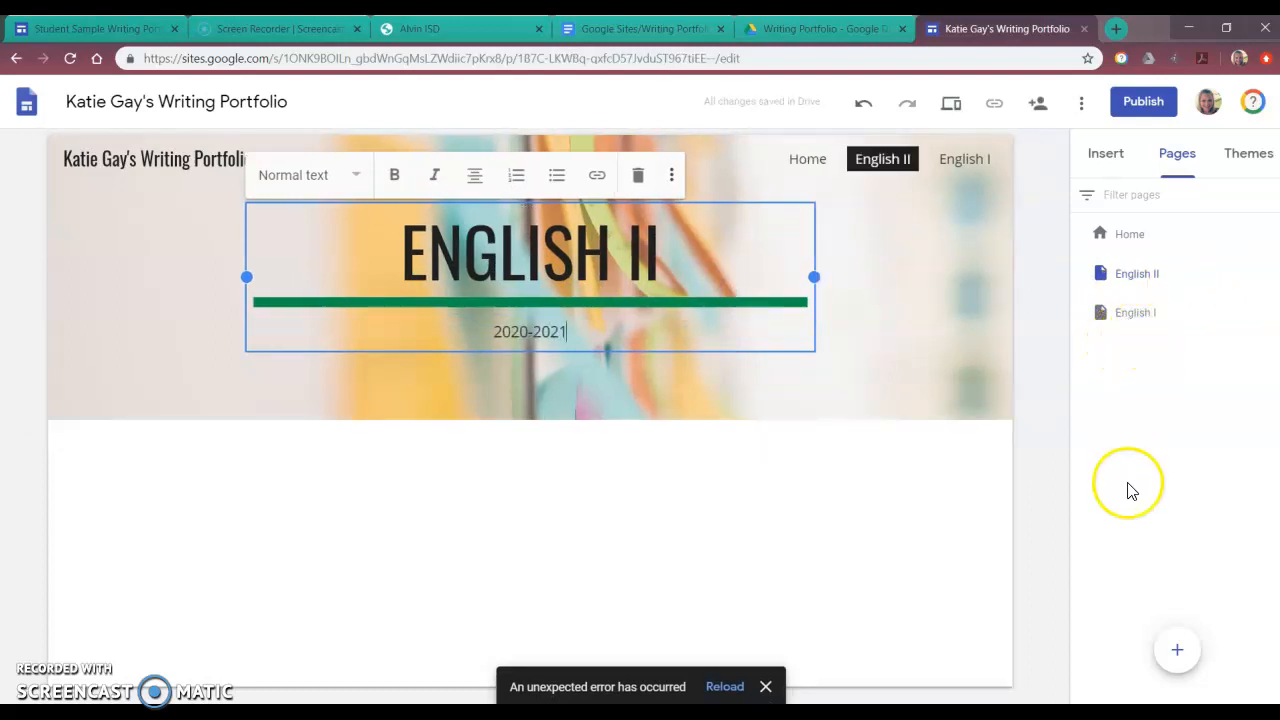
Step: Add a page named "English III" and put the school year 2021-2022 beneath its title
left_click(1177, 648)
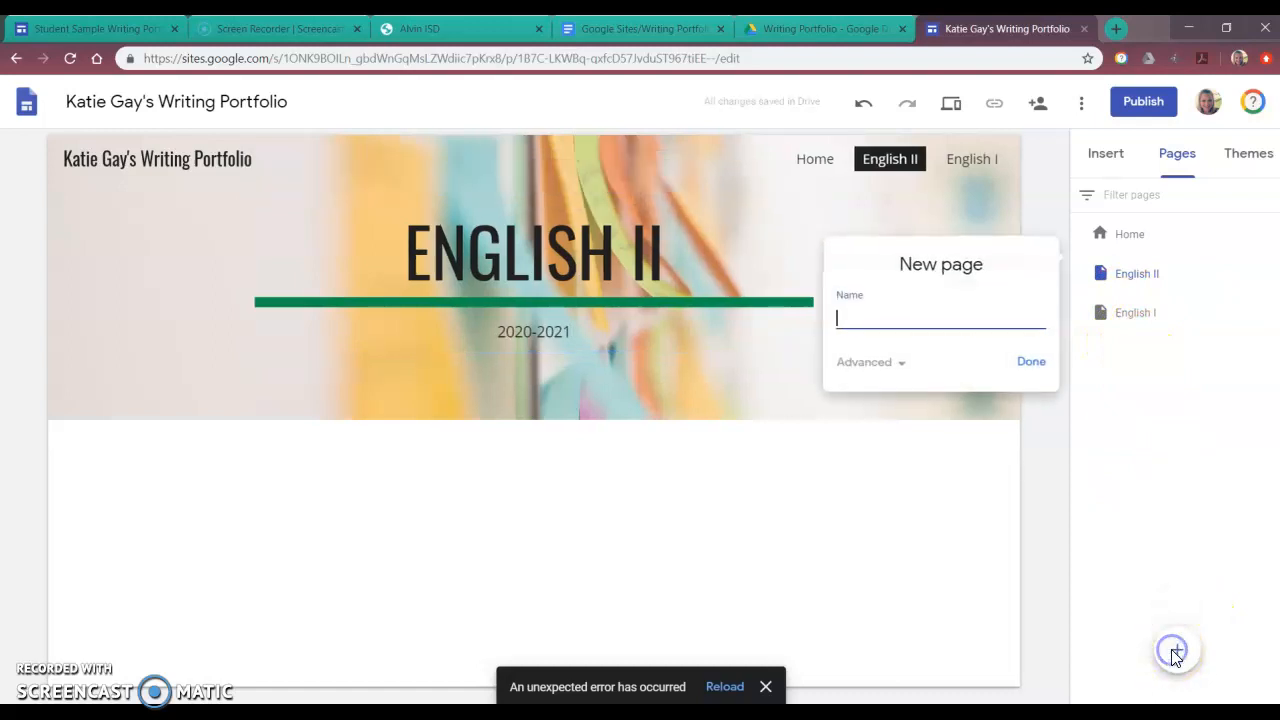
type("English III")
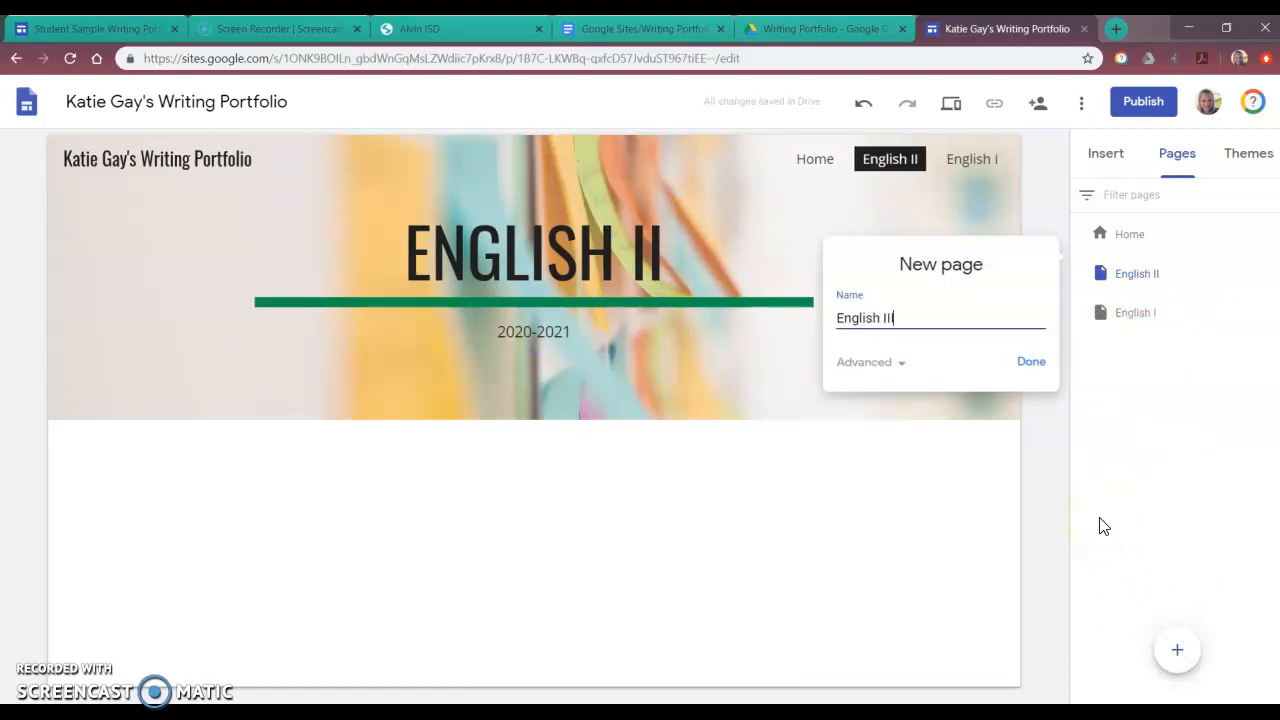
left_click(1031, 361)
left_click(745, 283)
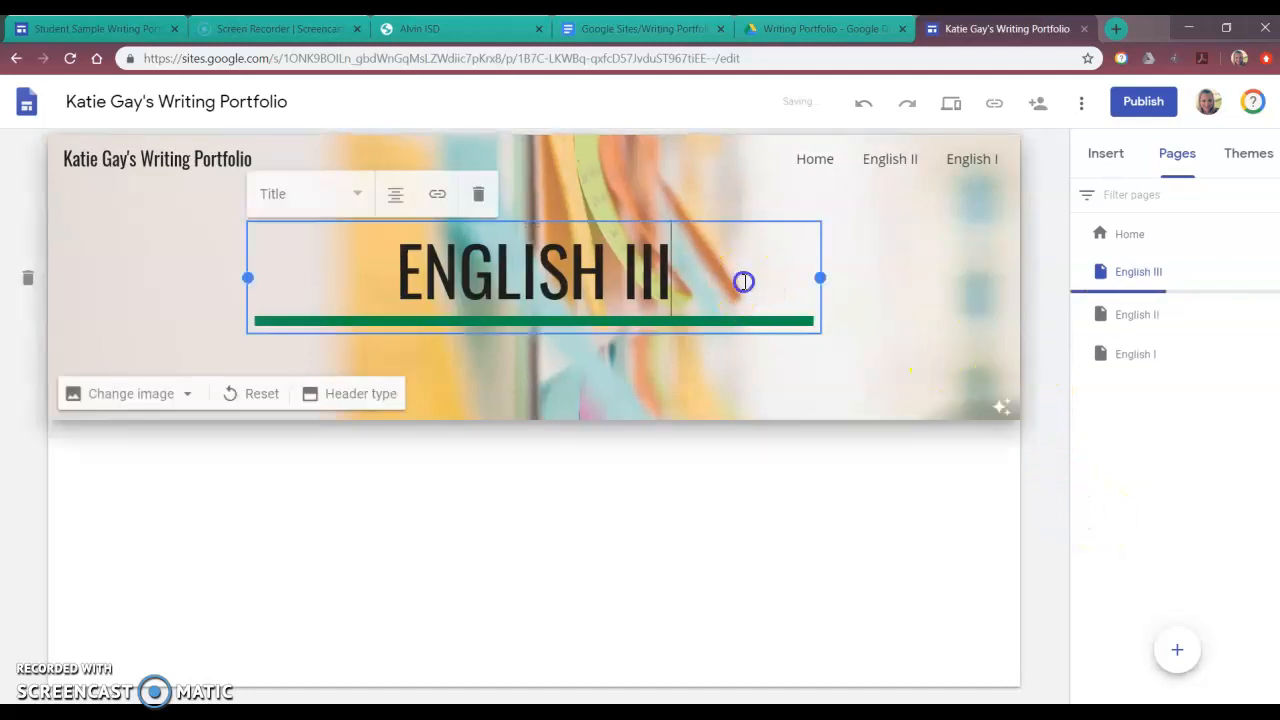
key("Return")
type("2021")
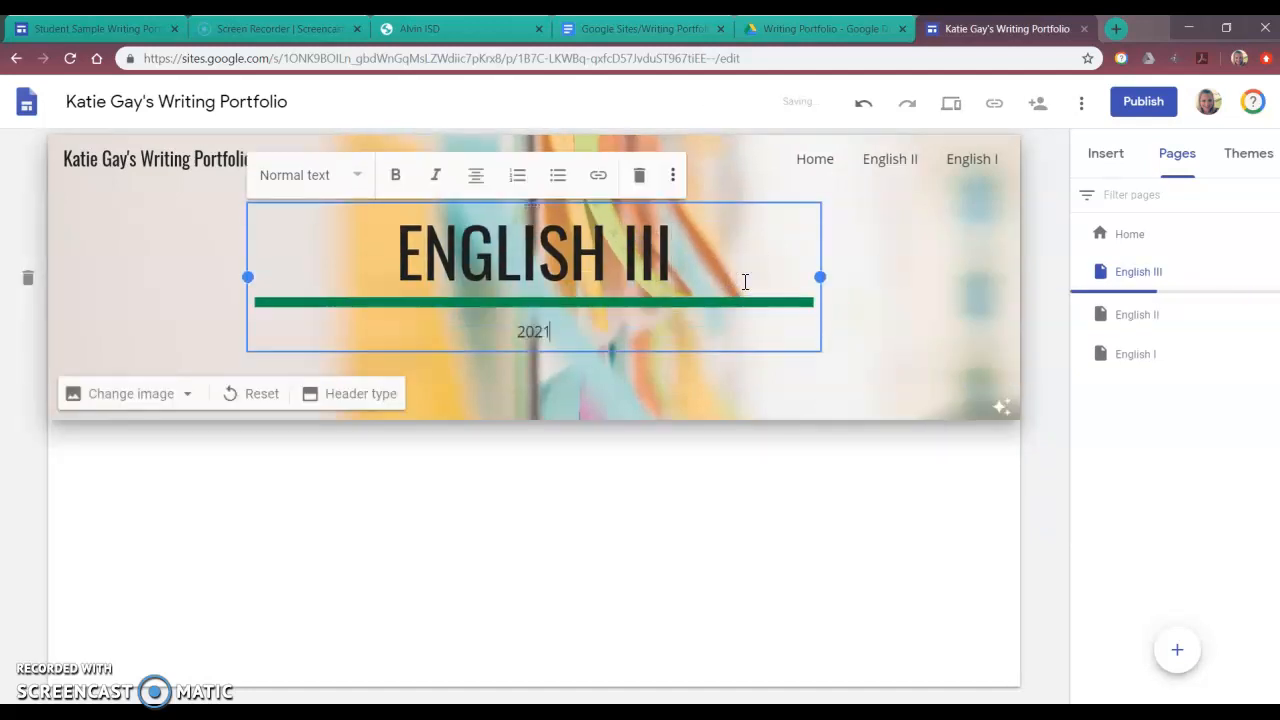
type("-2022")
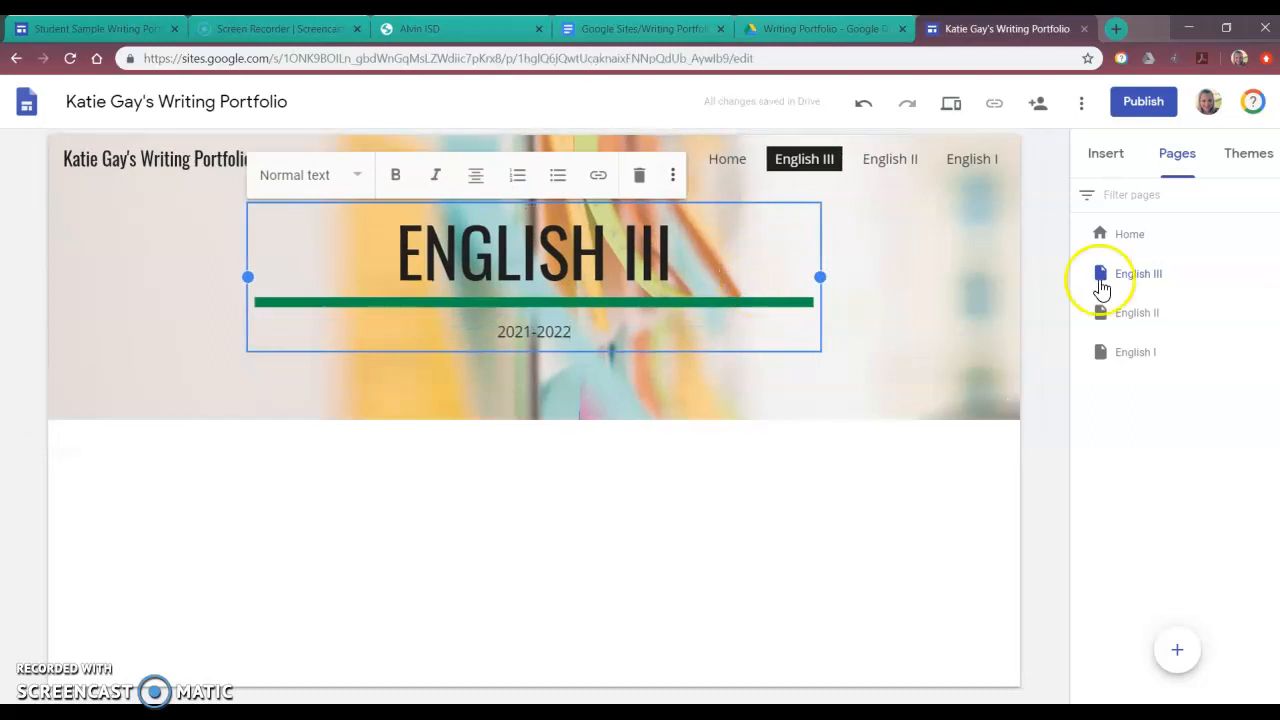
Step: Add a fourth course page named "English IV" to the site
left_click(1191, 672)
type("English IV")
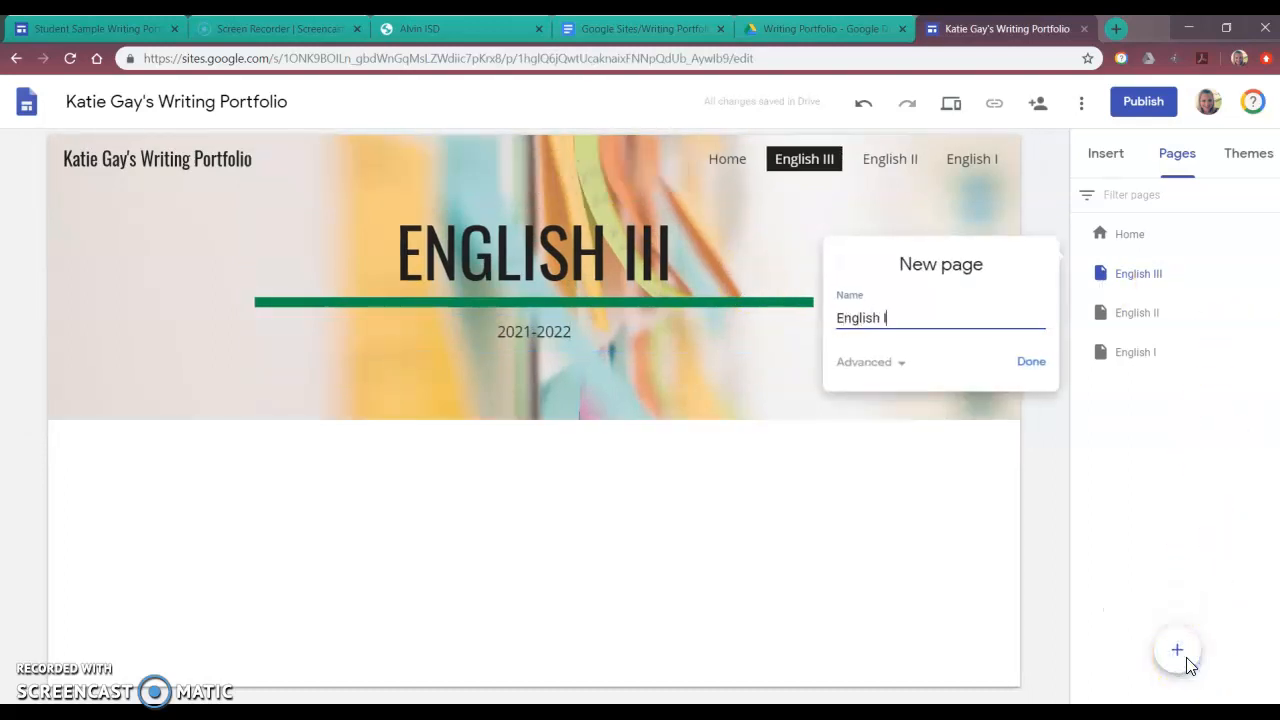
left_click(1033, 370)
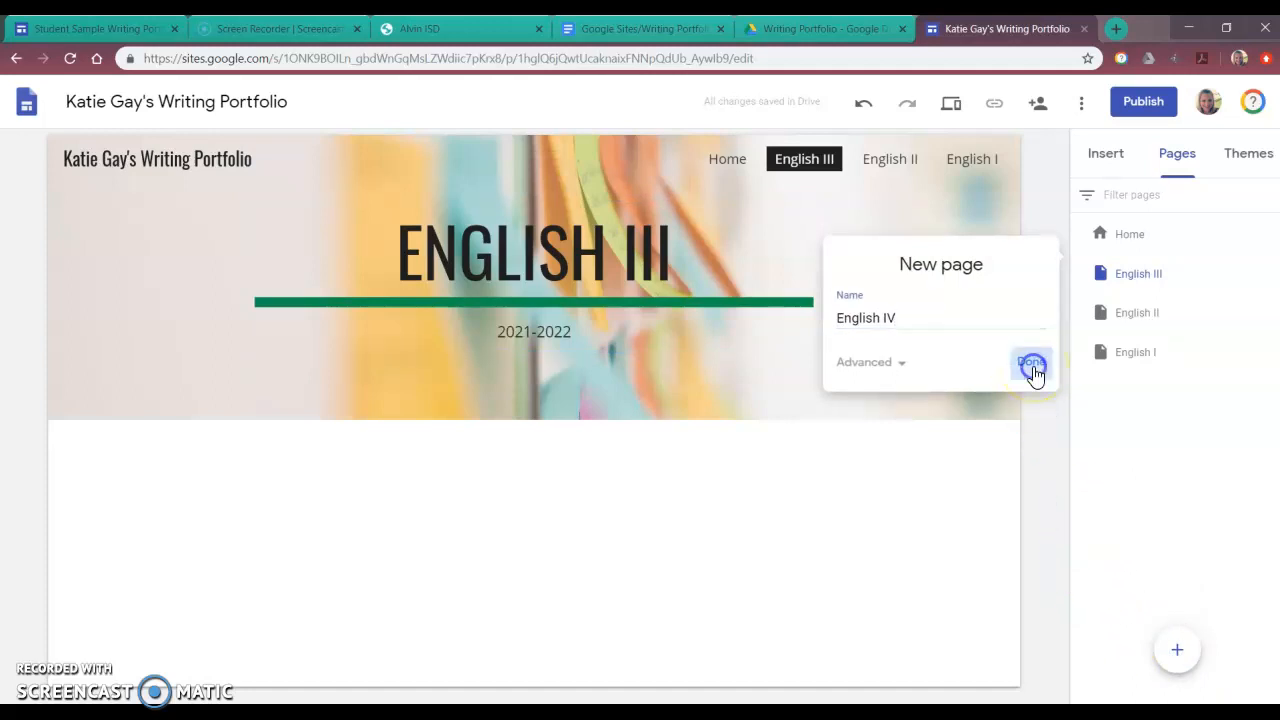
Step: Add the school year 2022-2023 as a line of text beneath the English IV page title
left_click(740, 272)
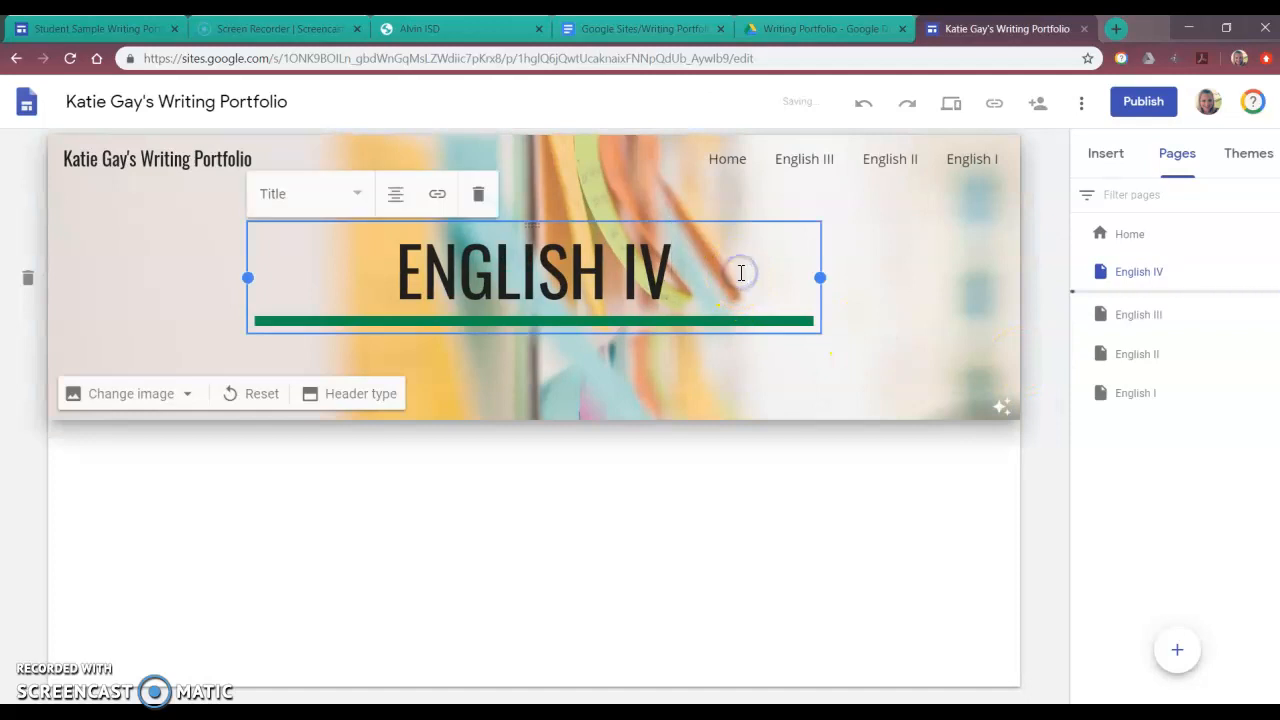
key("Return")
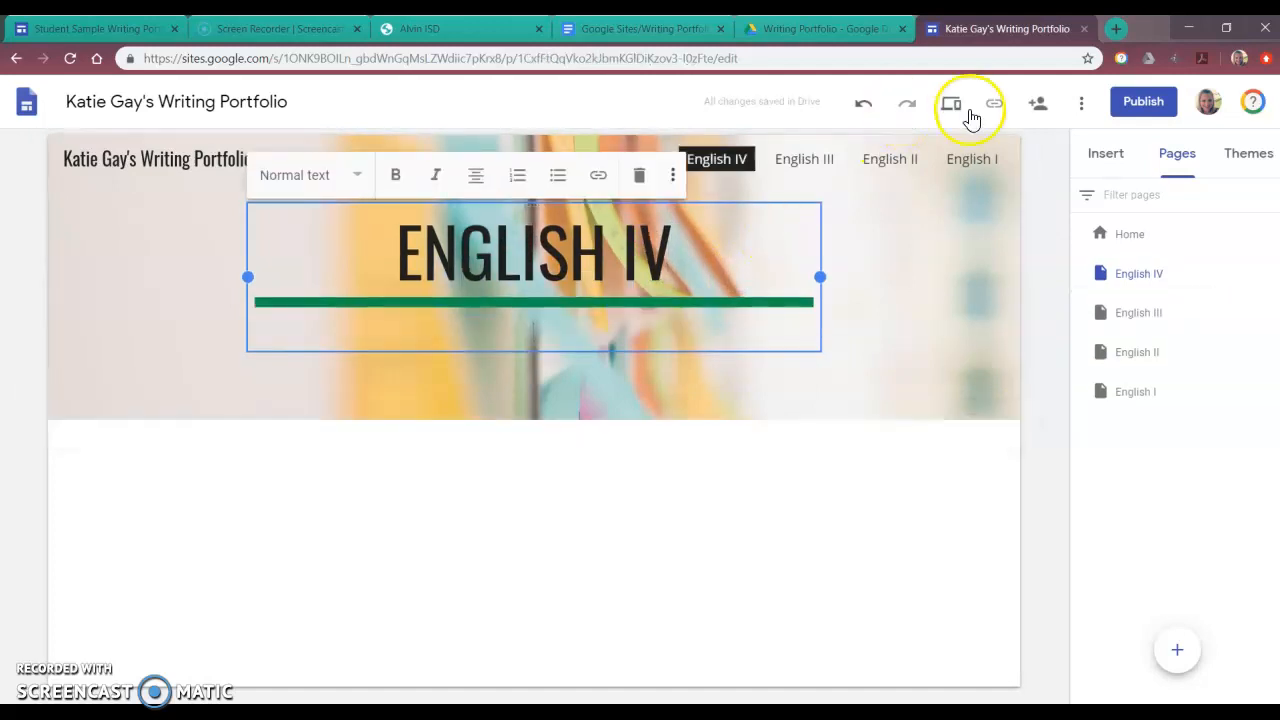
left_click(1136, 318)
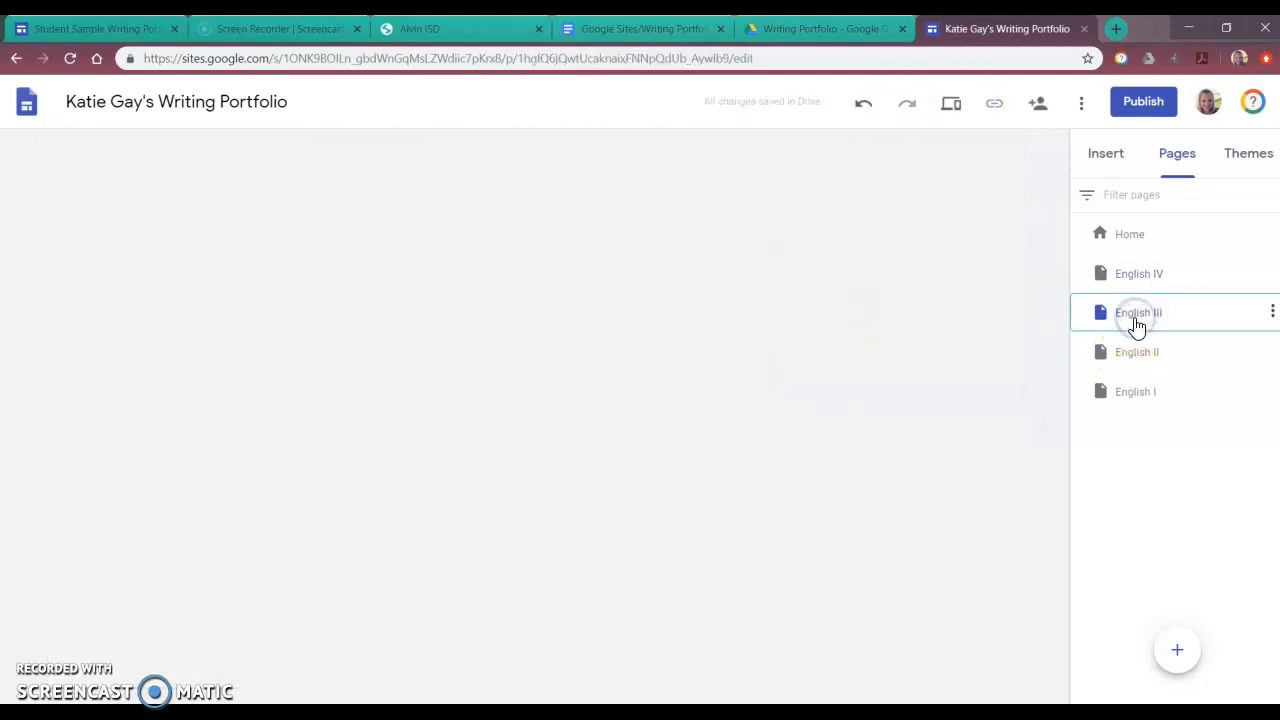
left_click(1140, 273)
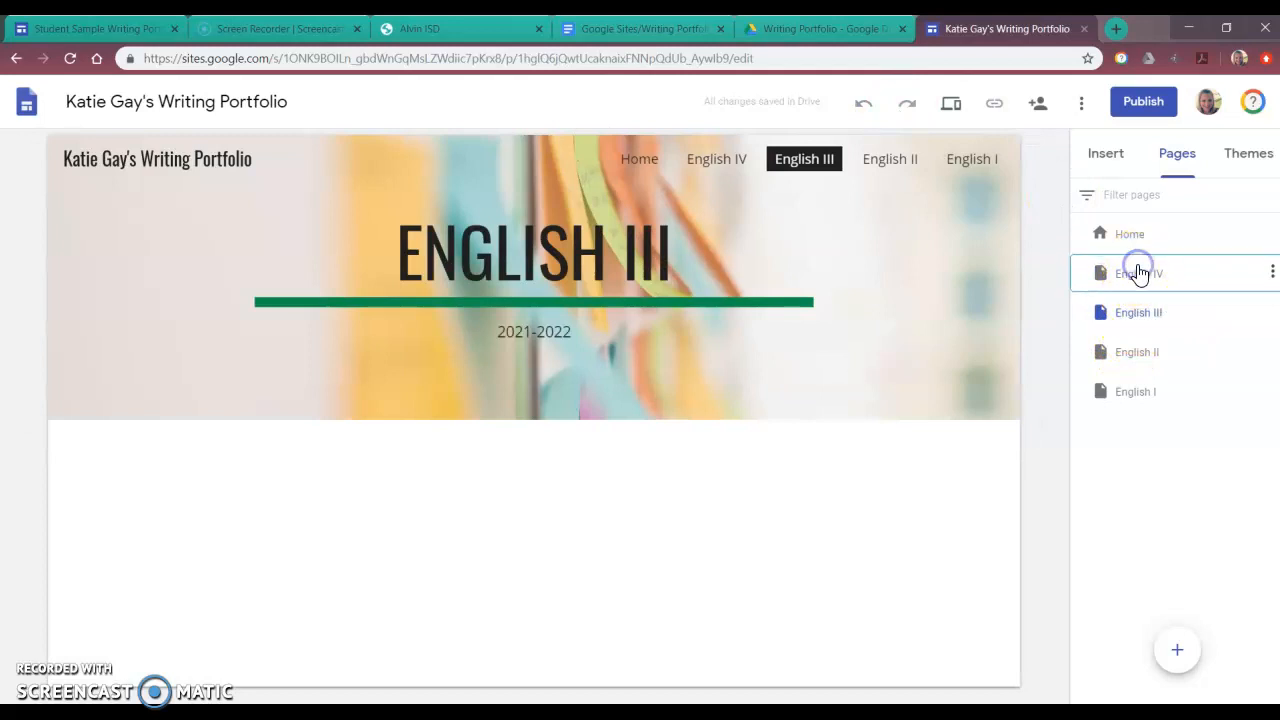
left_click(634, 271)
left_click(693, 280)
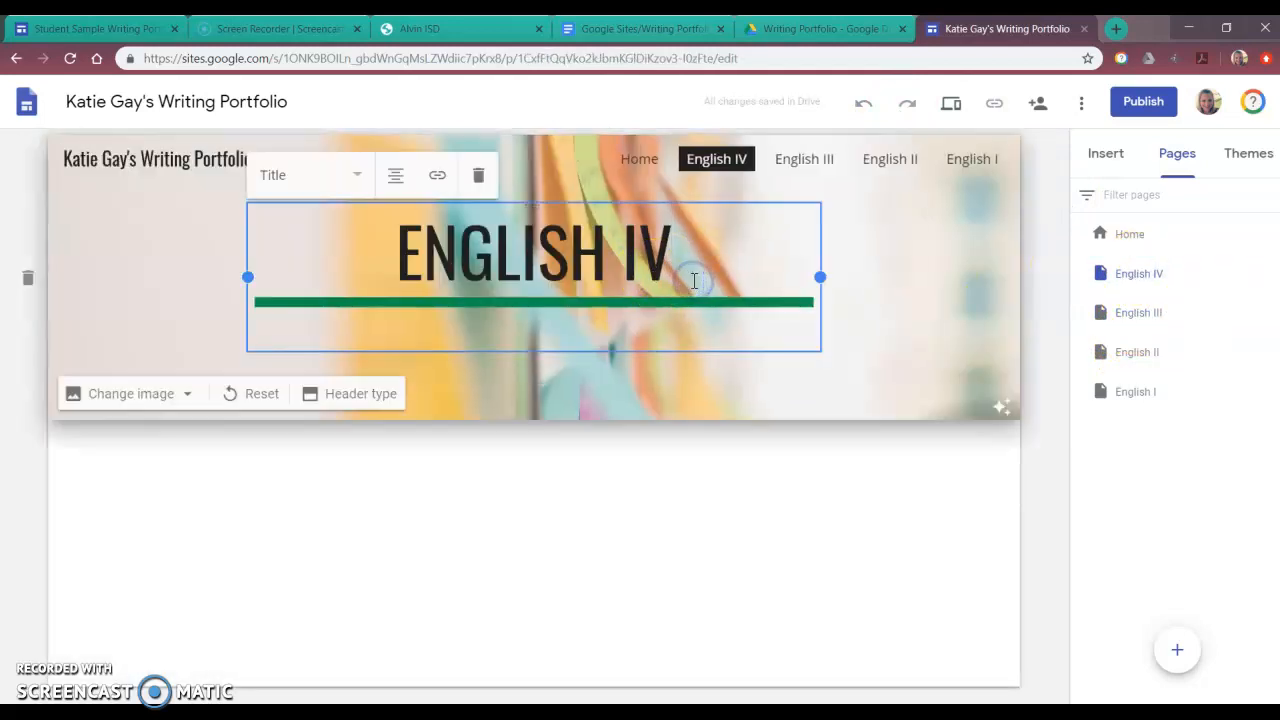
type("2022")
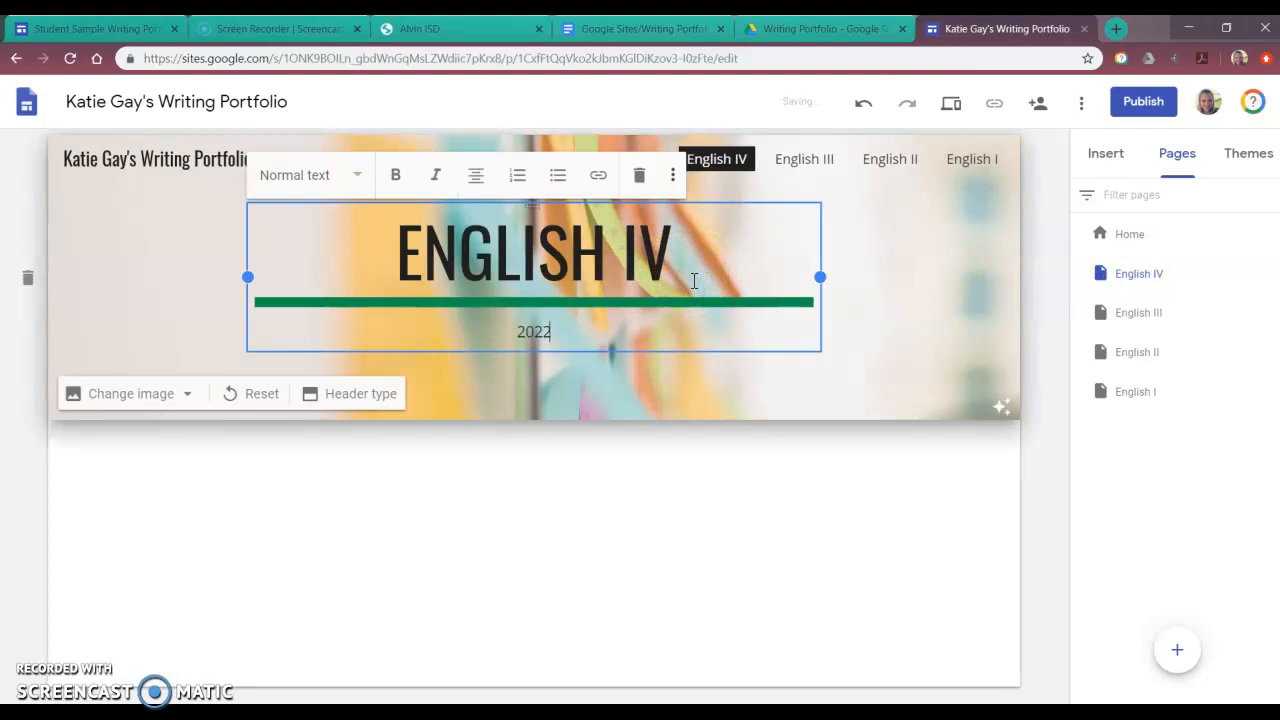
type("-2023")
left_click(1106, 430)
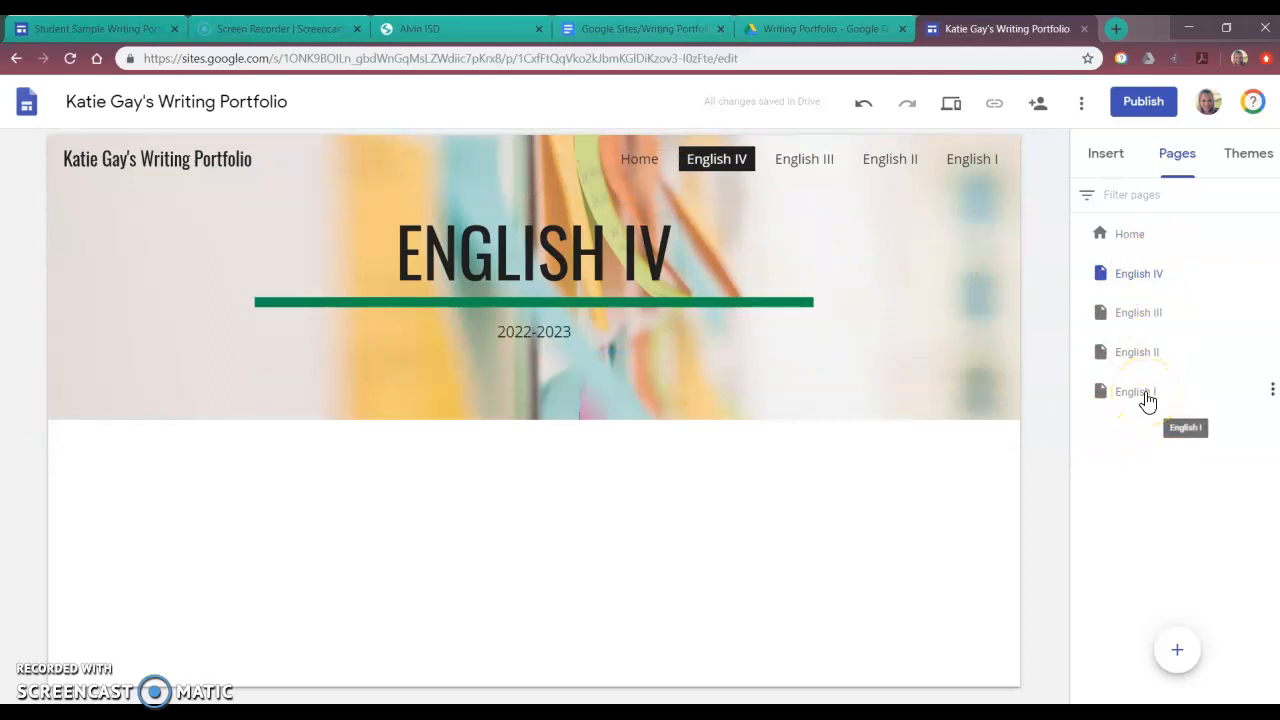
Step: Reorder the course pages after Home as English I, English II, English III and English IV
left_click(1144, 272)
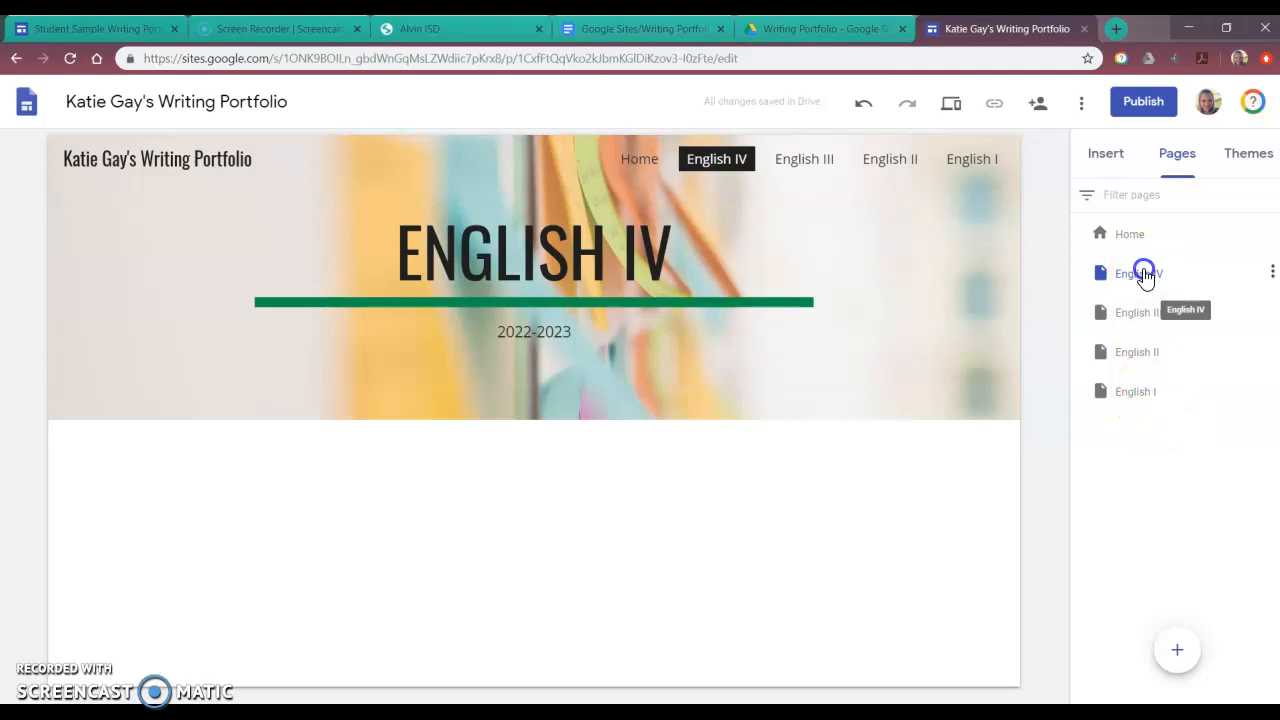
left_click_drag(1144, 277, 1146, 413)
left_click(1132, 285)
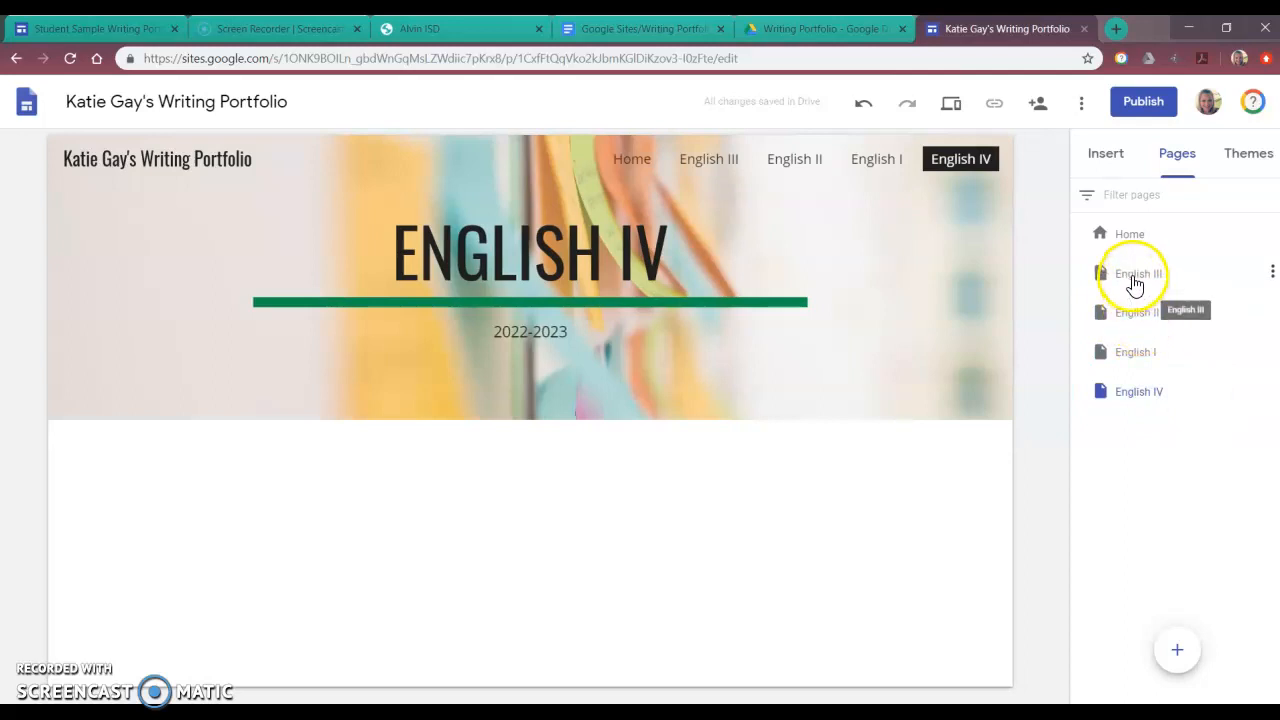
left_click_drag(1133, 285, 1137, 371)
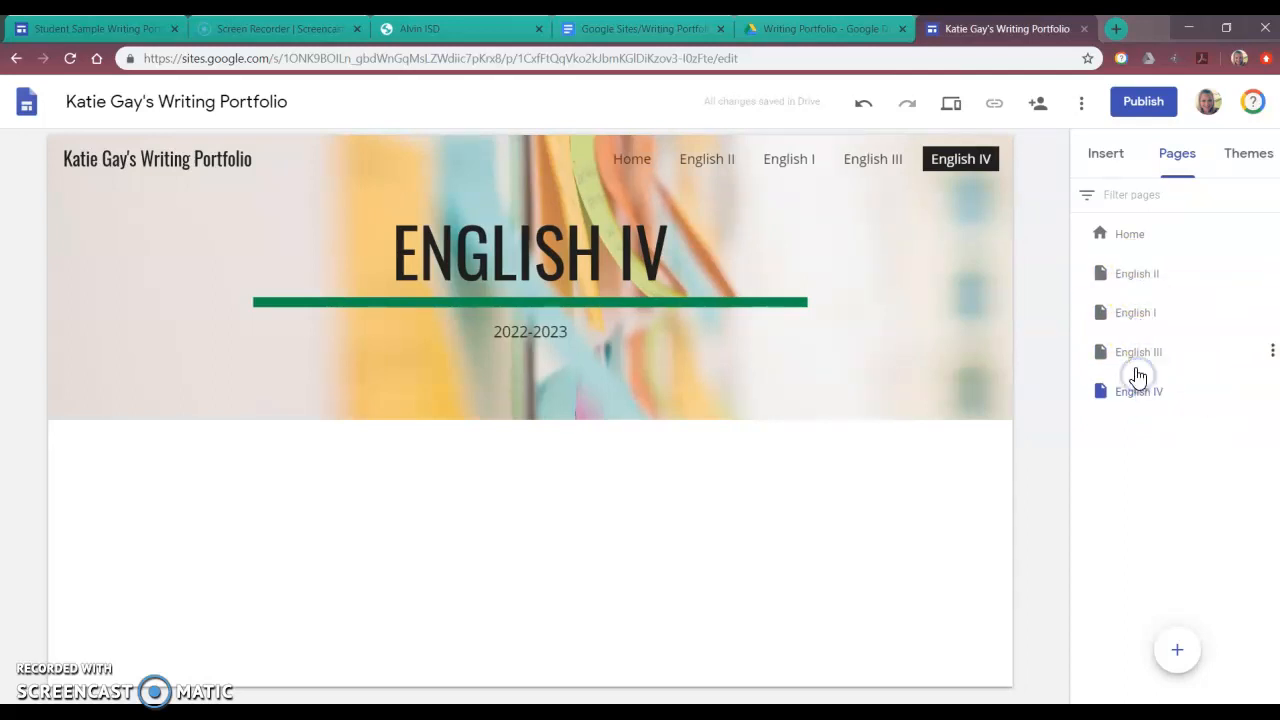
left_click_drag(1133, 280, 1134, 348)
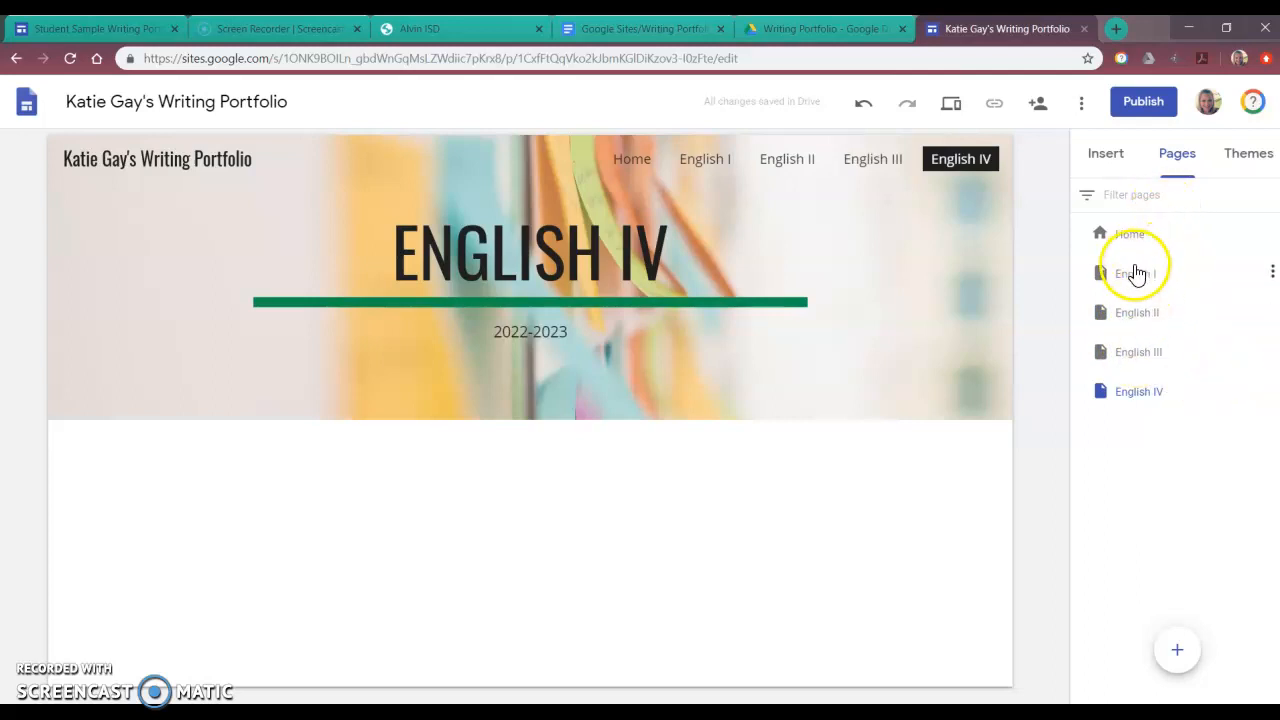
Step: Add a subpage named "Timed Writing" under the English I page
left_click_drag(1131, 286, 1131, 284)
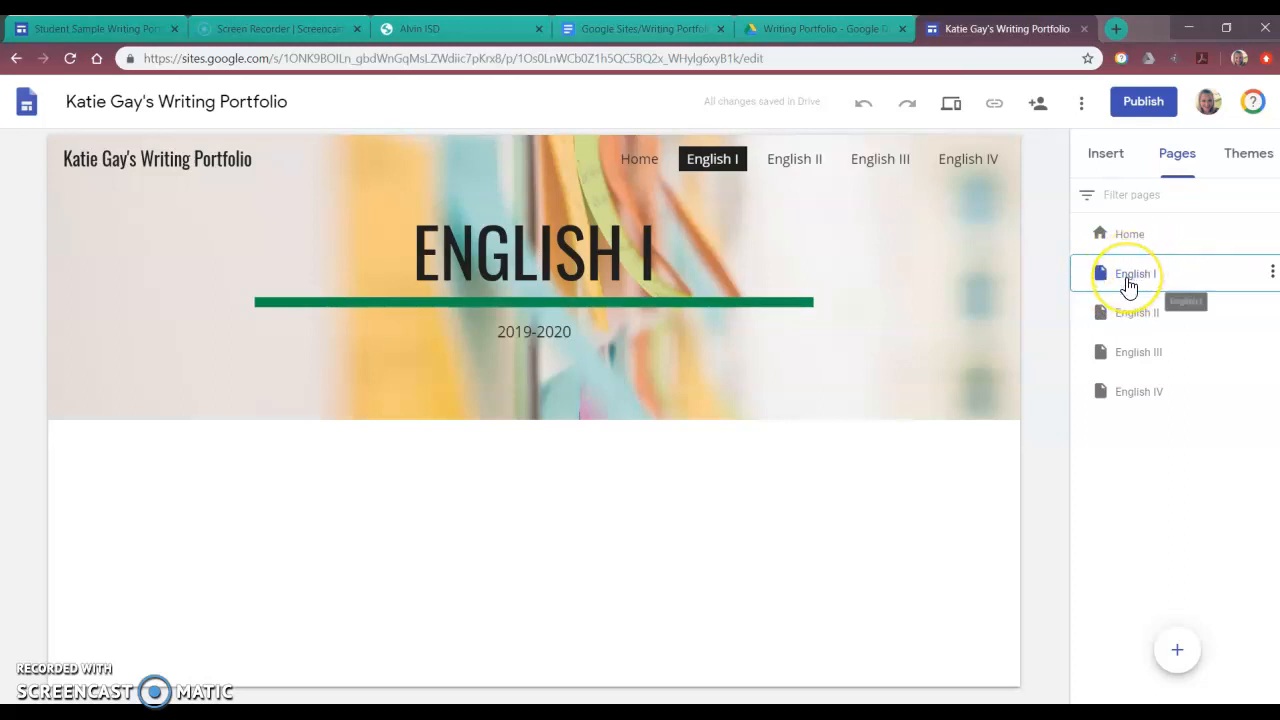
left_click(1272, 275)
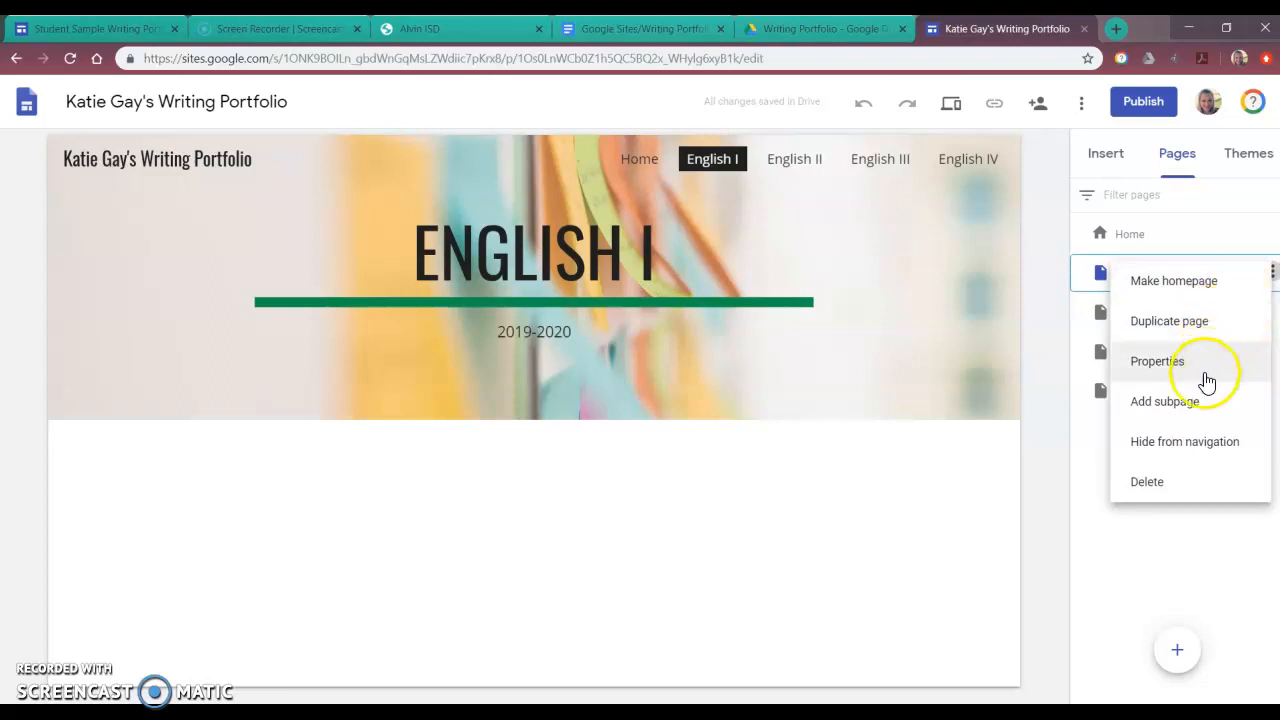
left_click(1201, 405)
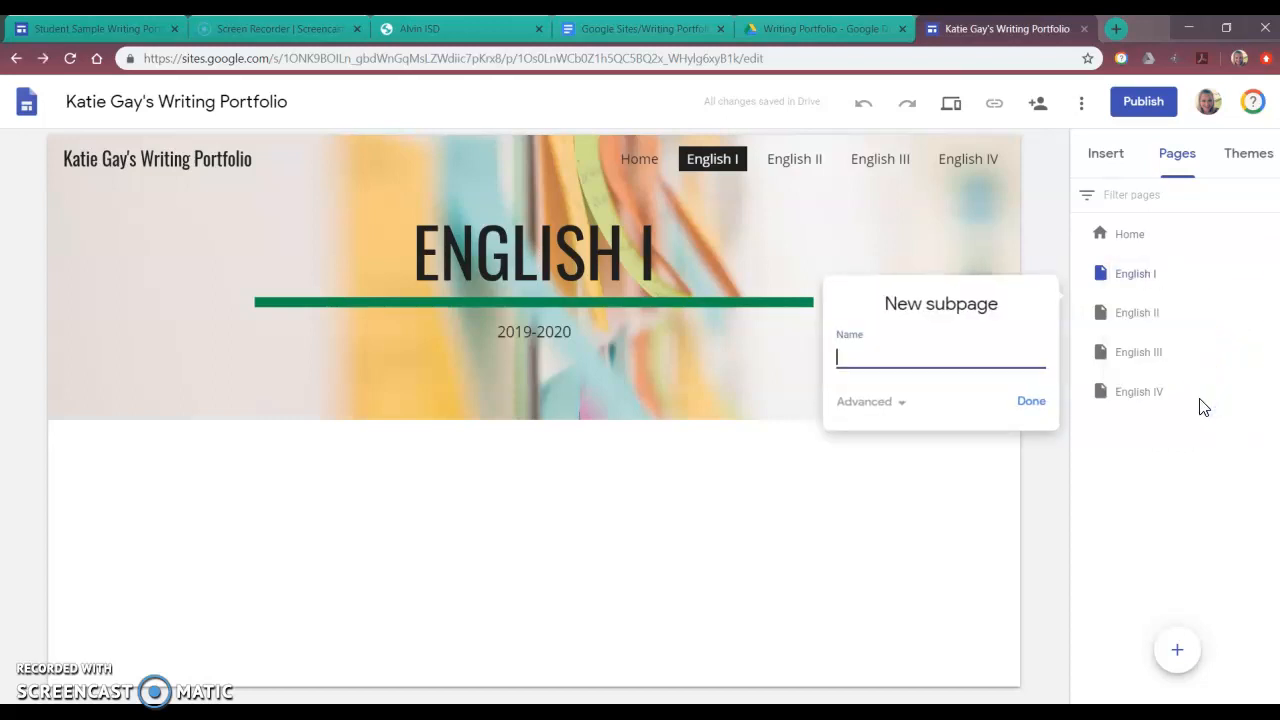
type("Timed Writing")
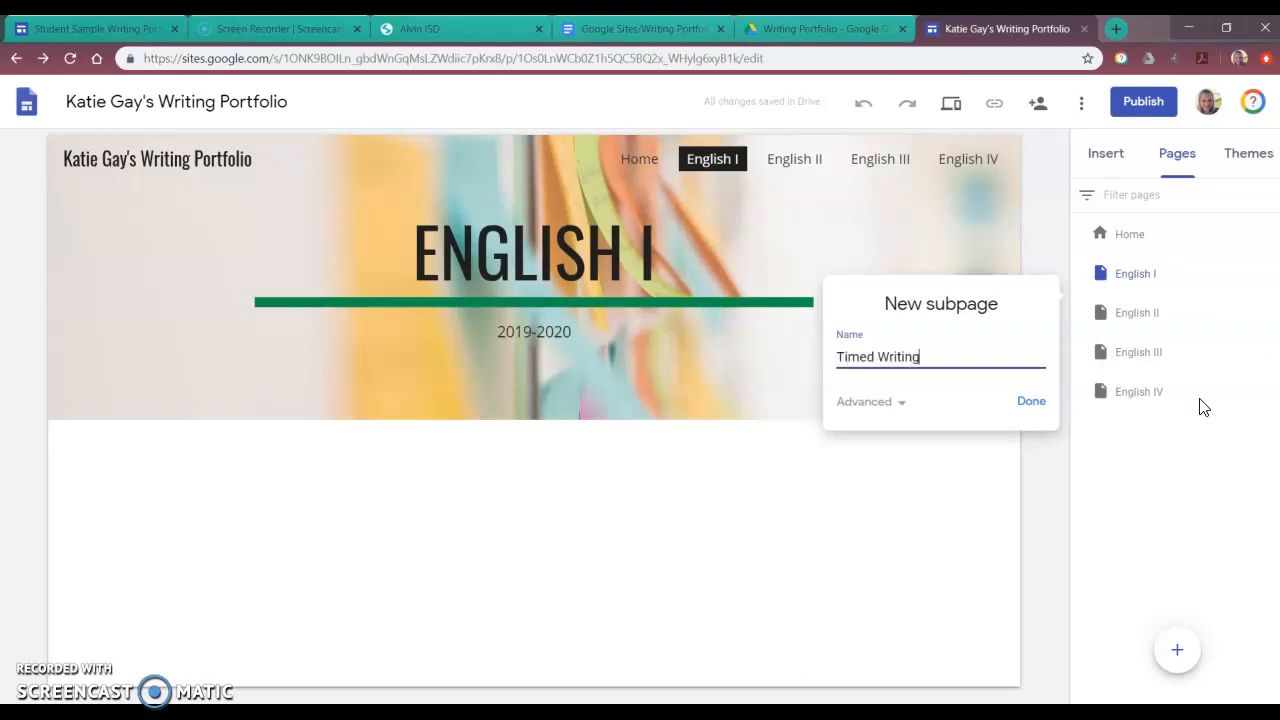
left_click(1031, 404)
left_click(1032, 402)
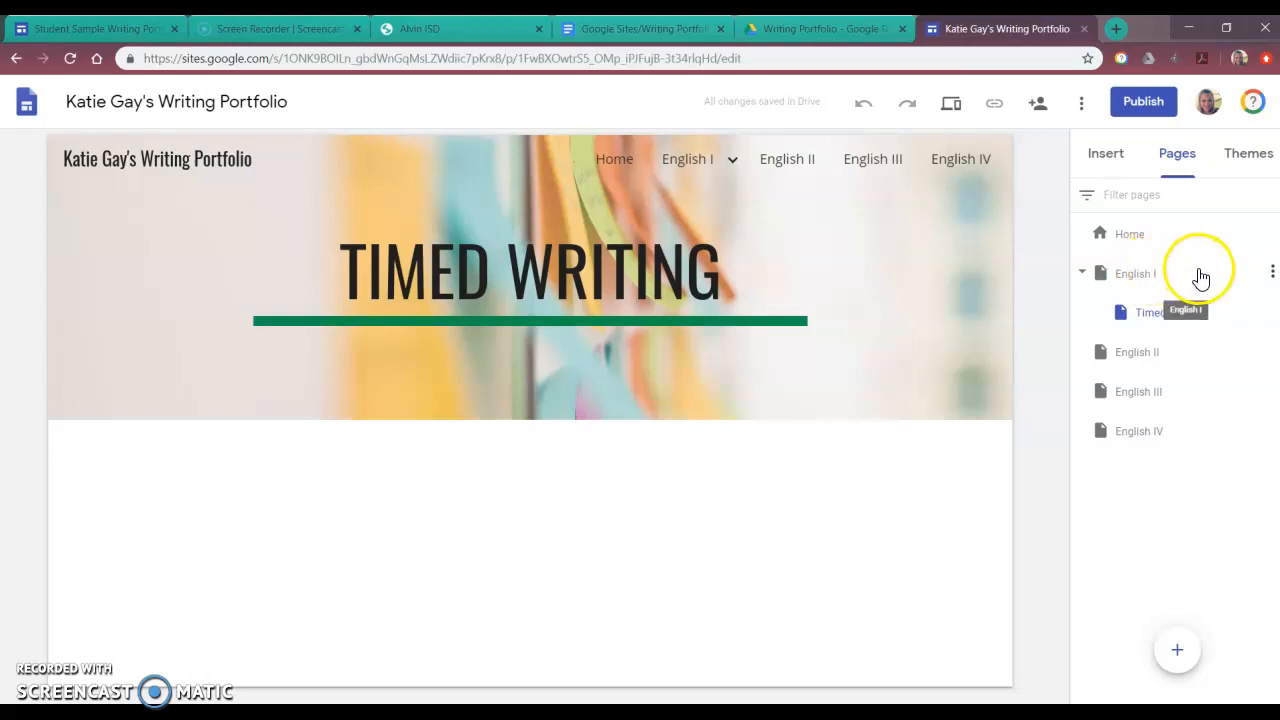
Step: Add a subpage named "Process Writing #1" under the English I page
left_click(1273, 275)
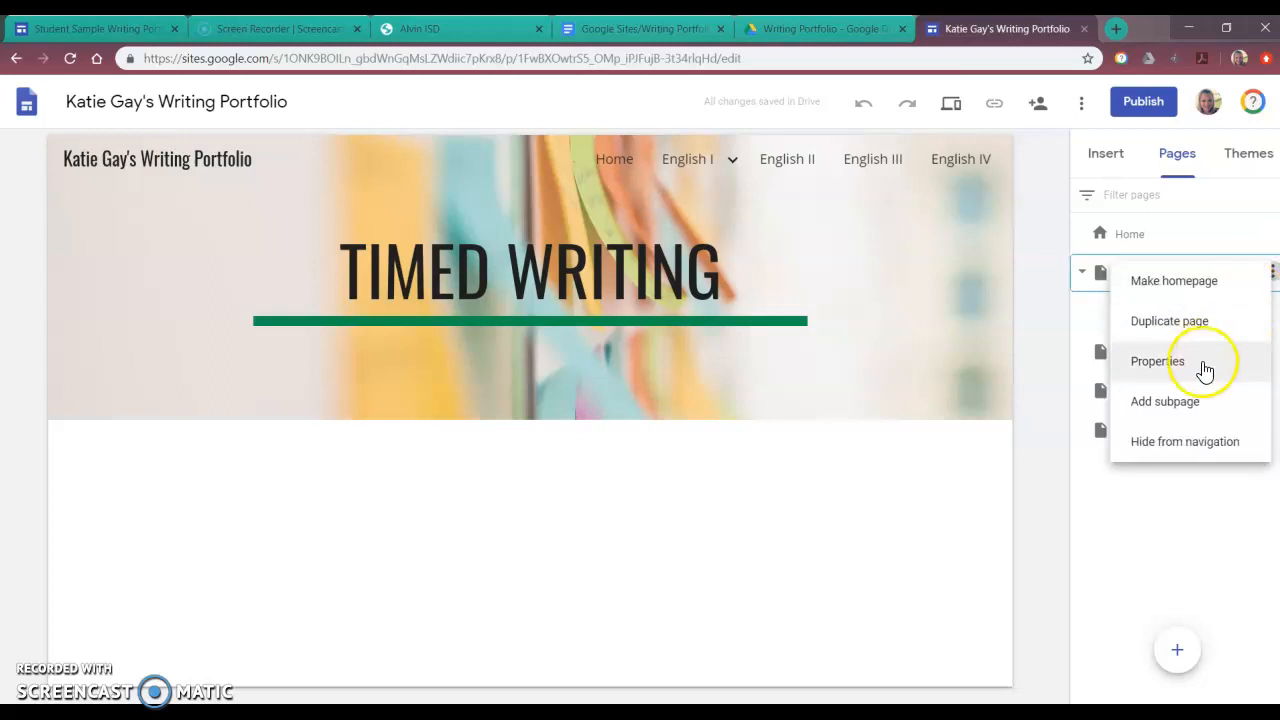
left_click(1187, 412)
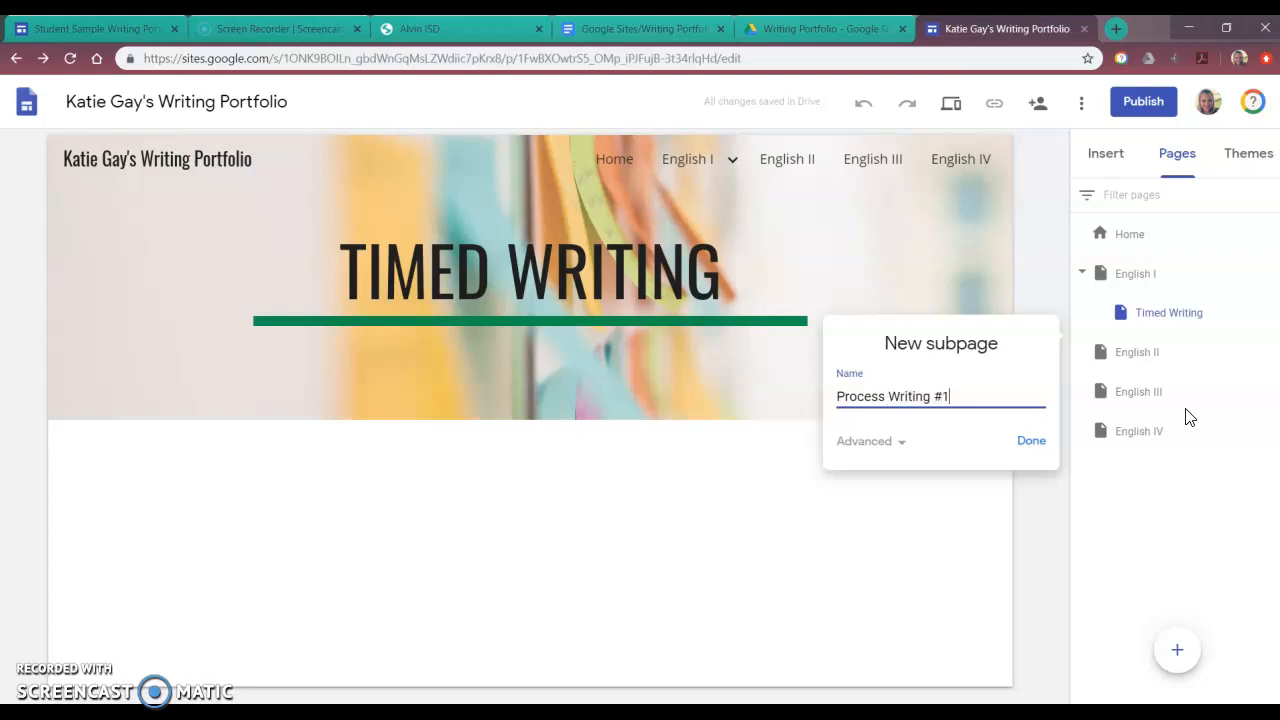
left_click(1035, 443)
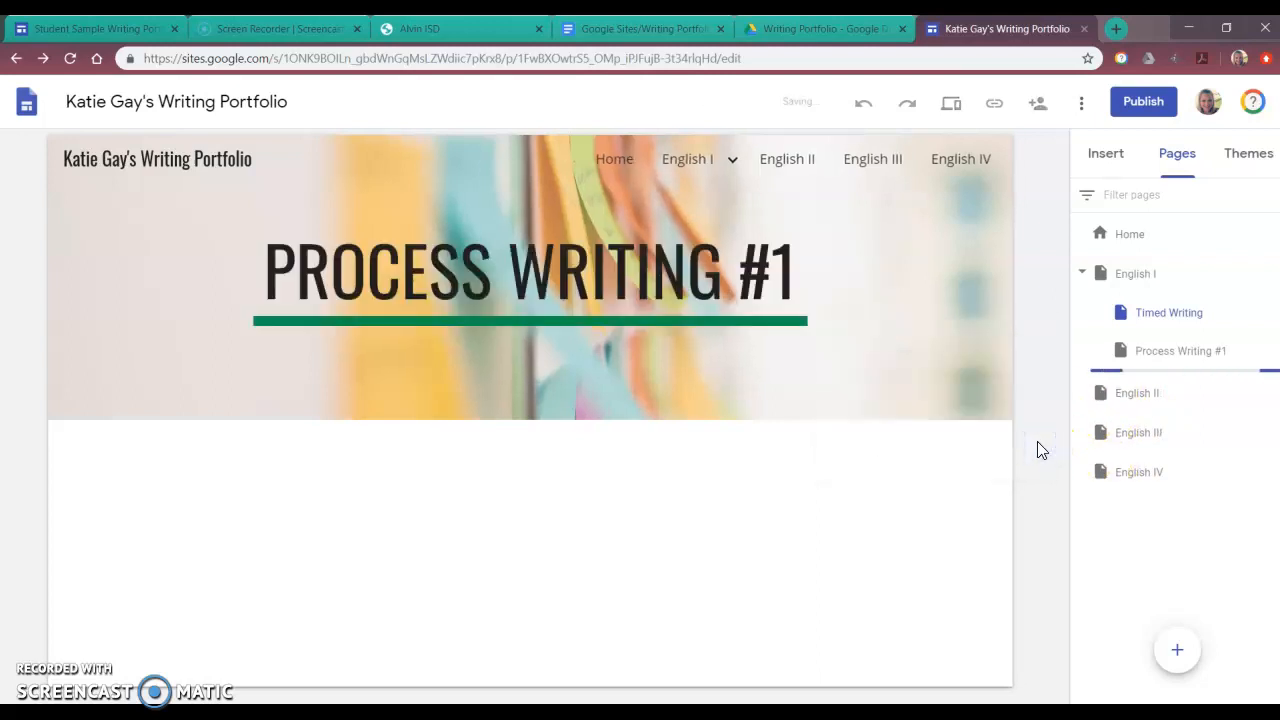
left_click(1045, 428)
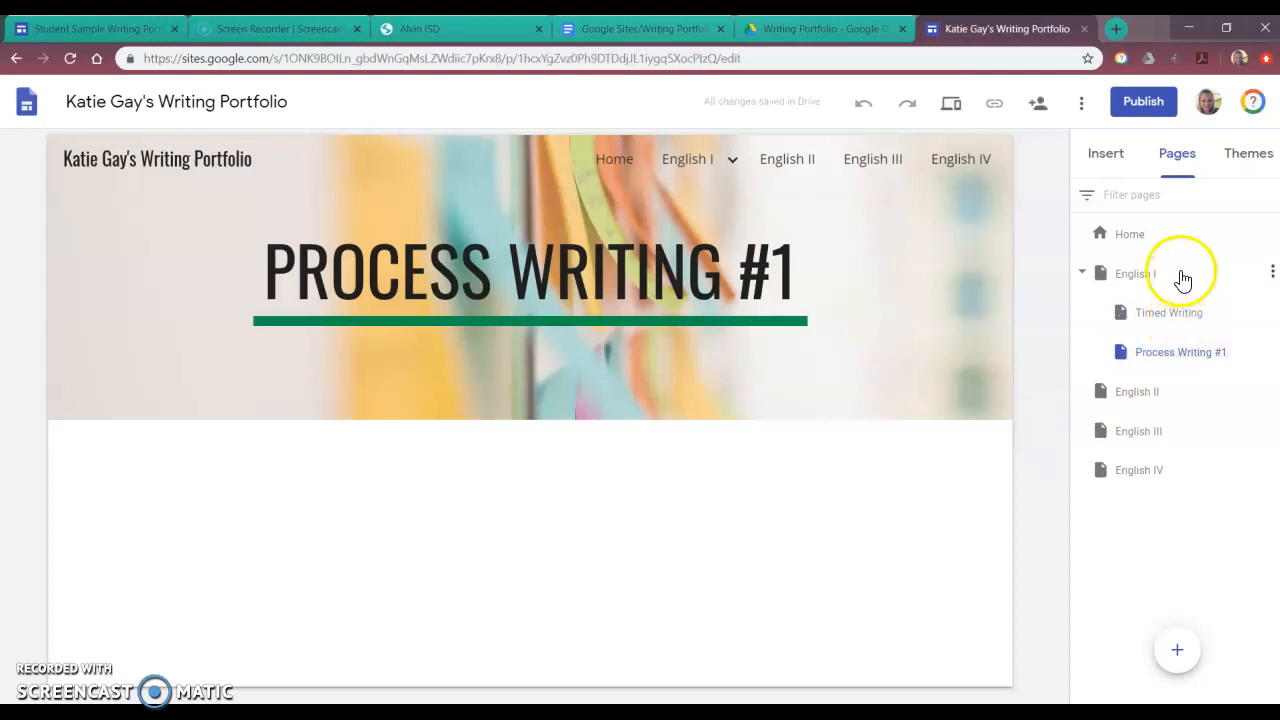
Step: Add a subpage named "Process Writing #2" under the English I page
left_click(1273, 273)
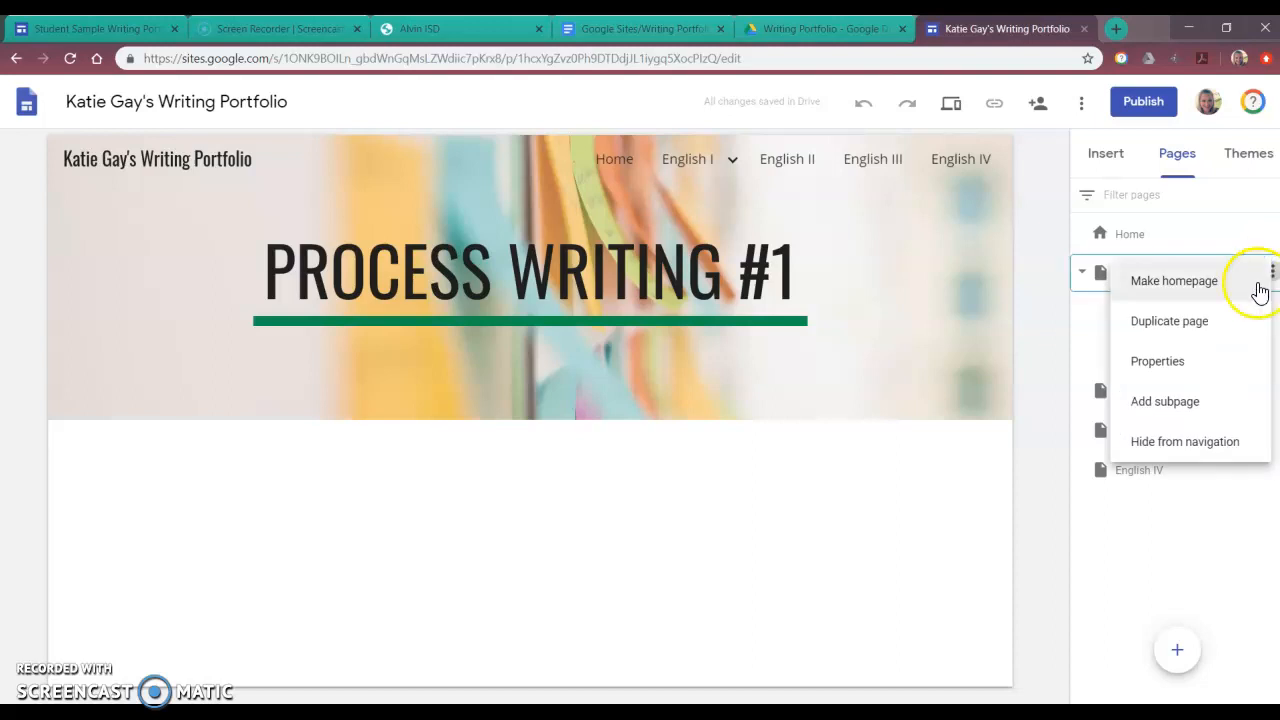
left_click(1194, 401)
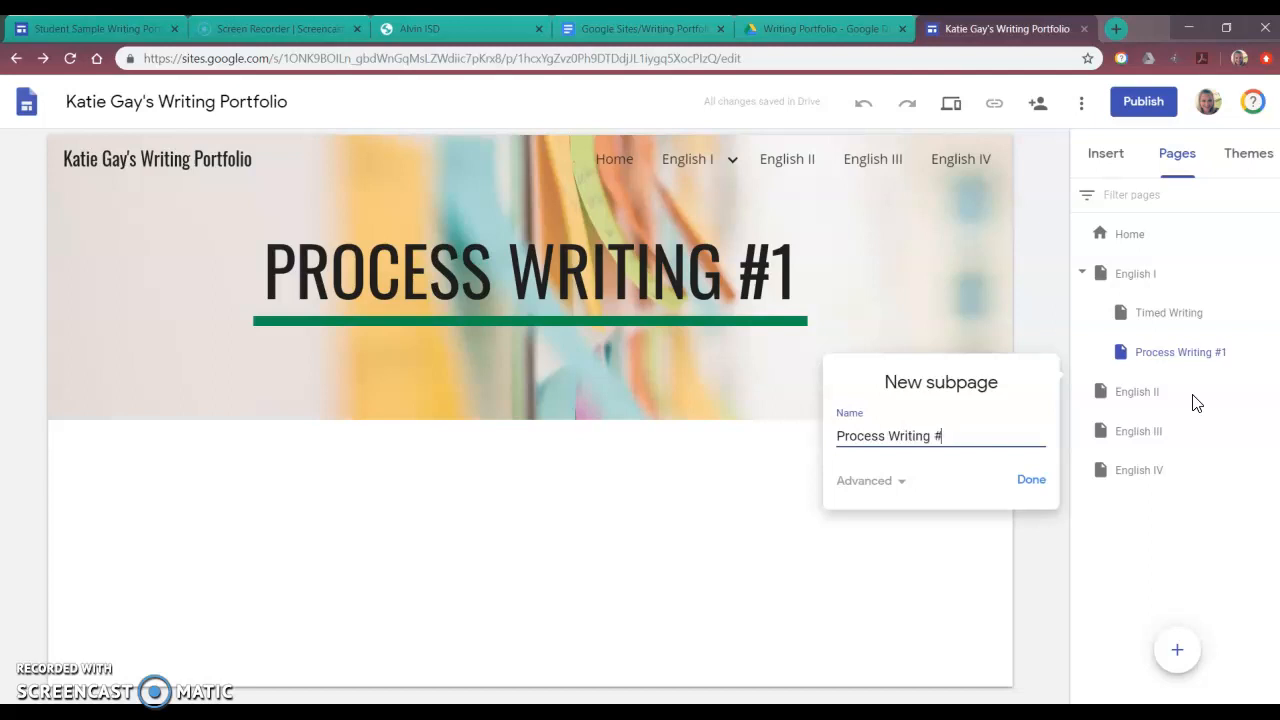
type("Process Writing #2")
left_click(1040, 484)
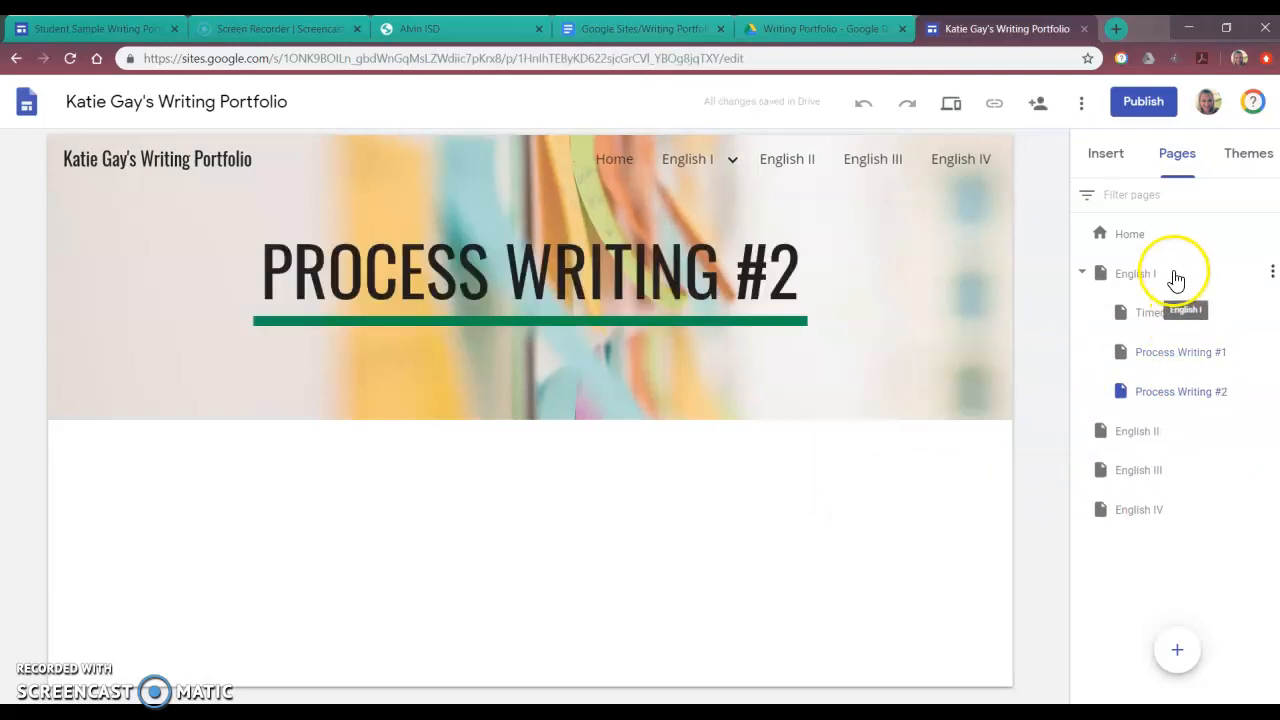
Step: Add a subpage named "Writing Reflection" under the English I page
left_click(1272, 273)
left_click(1194, 402)
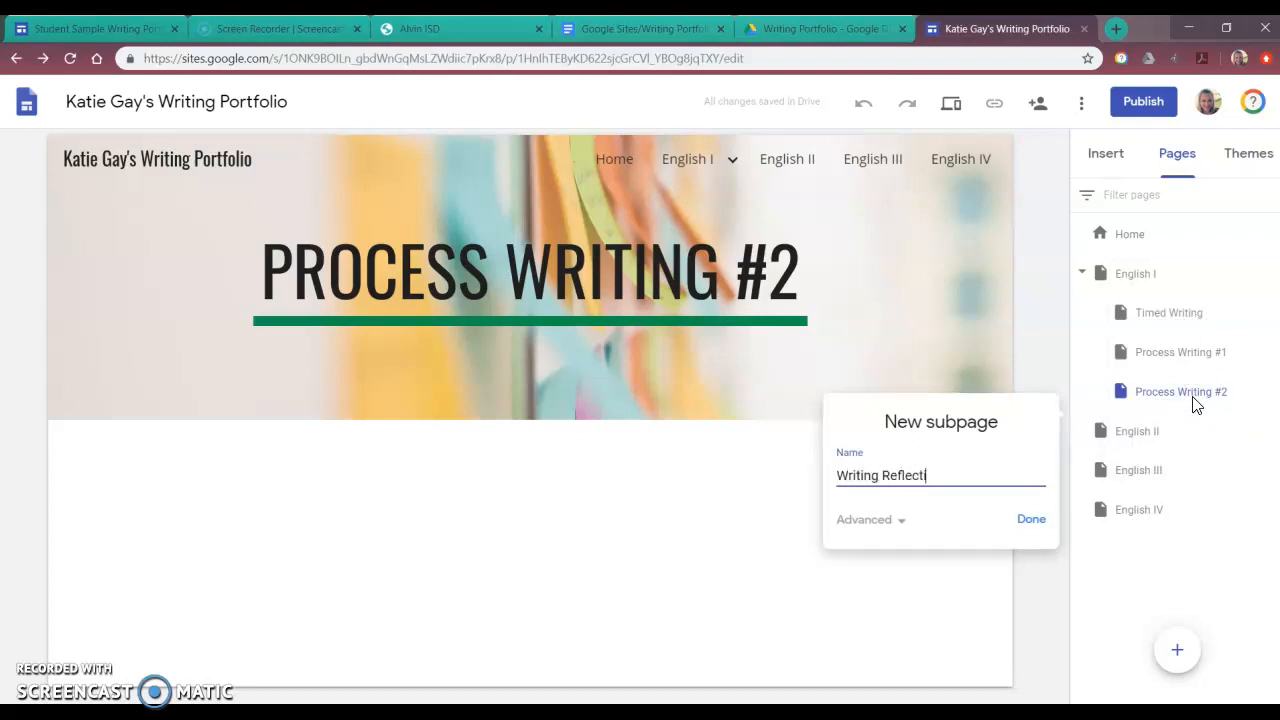
left_click(1036, 530)
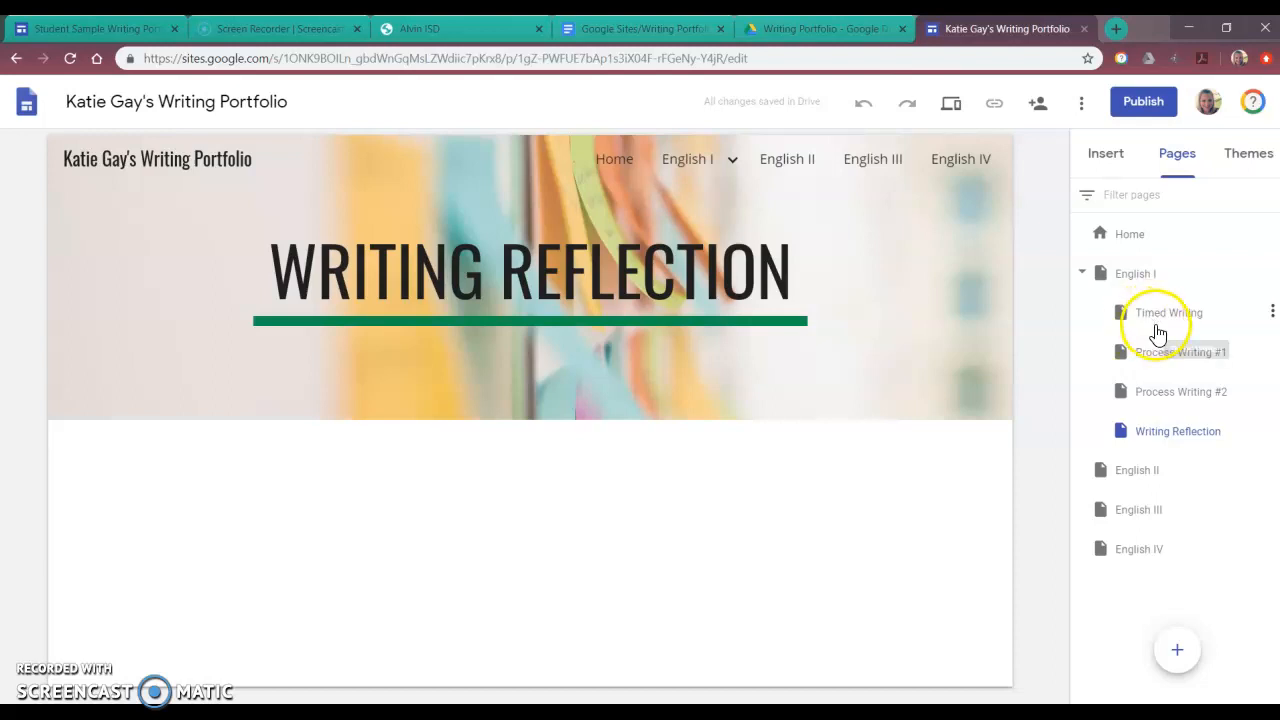
Step: View the English II course page and return to the English I page
left_click(1157, 471)
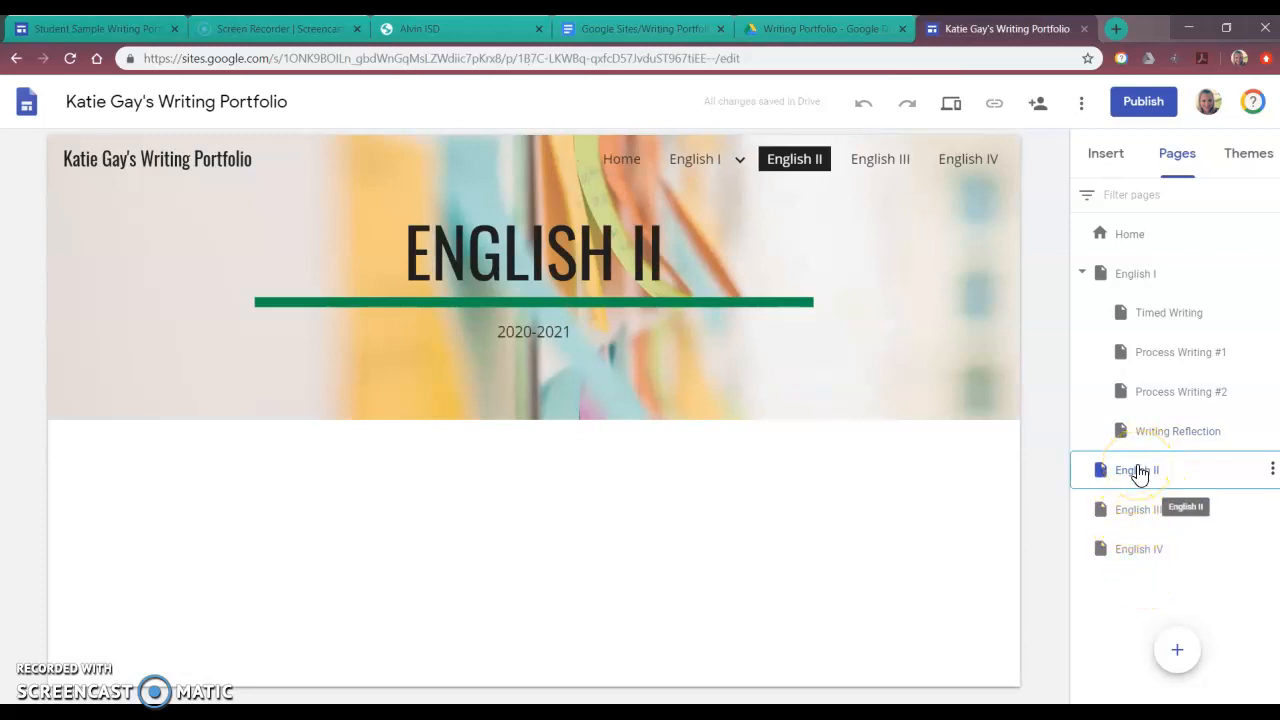
left_click(1137, 272)
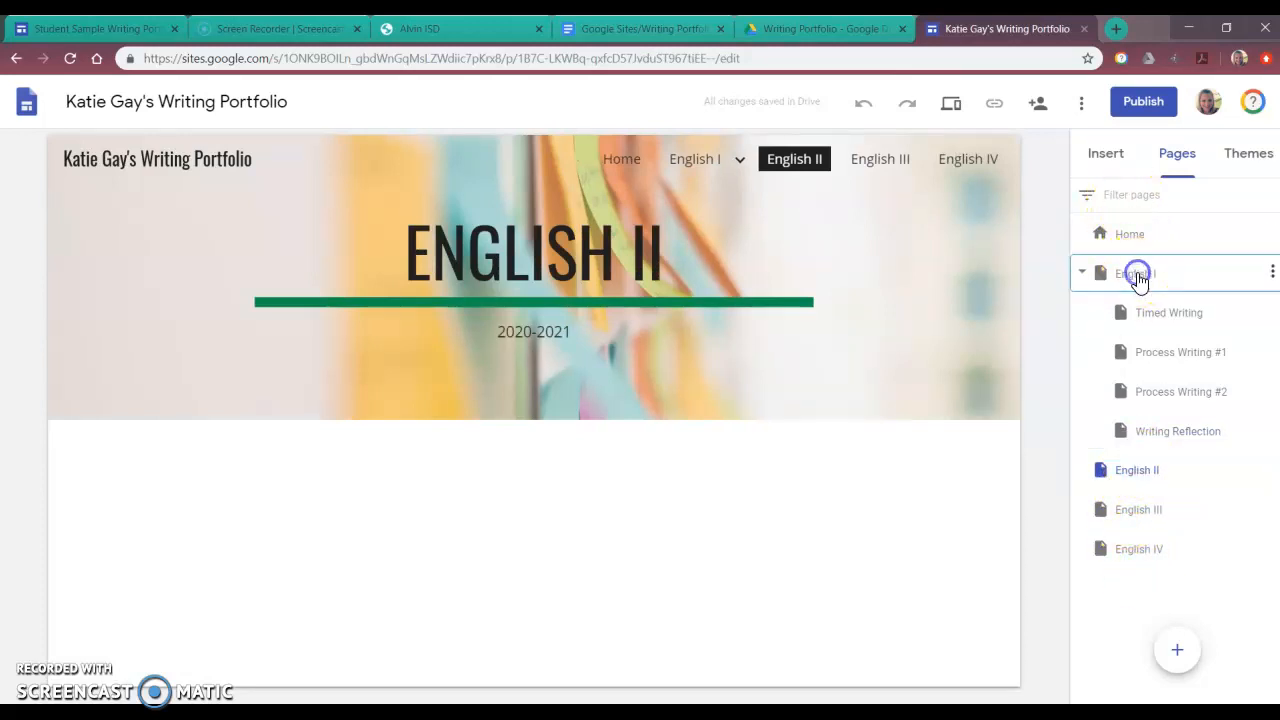